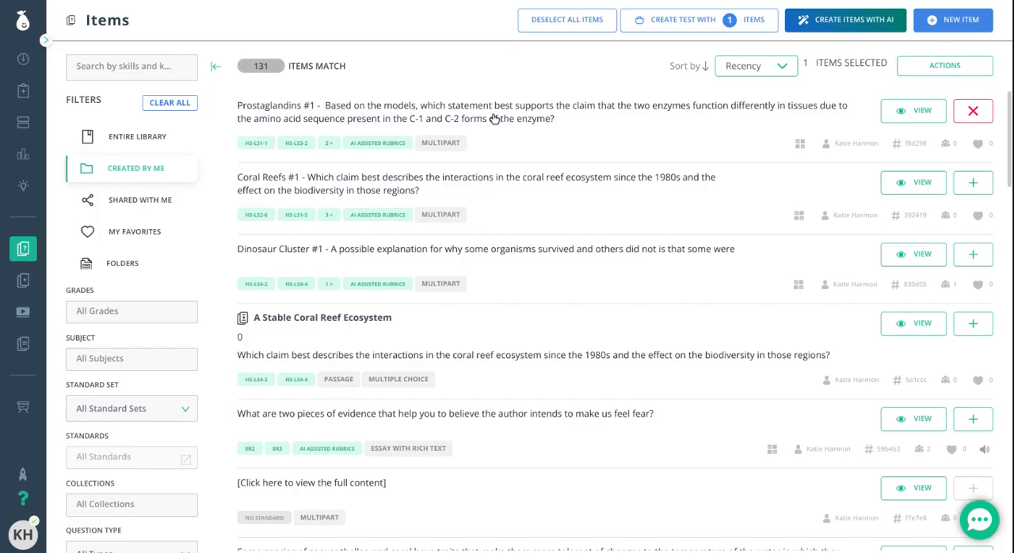
- Review the Prostaglandins #1 multipart item in preview, examining its stimulus, its rubric details and its questions
mouse_move(31, 246)
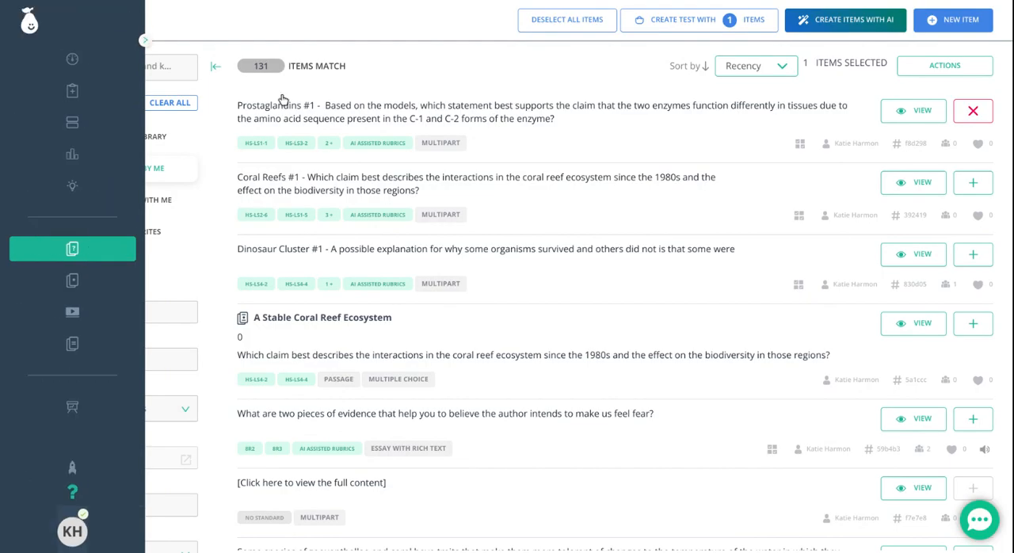
click(365, 114)
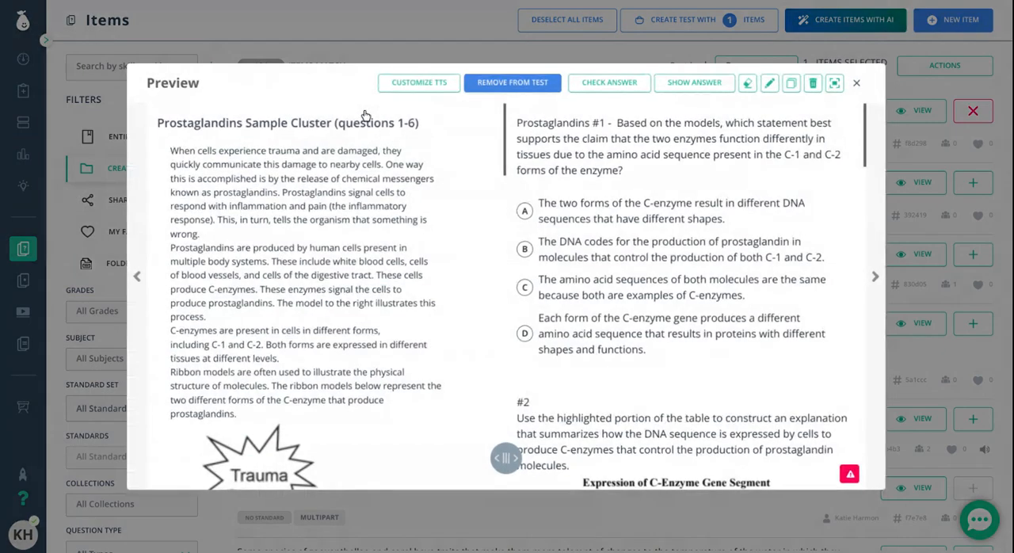
scroll(363, 204, down, 3)
scroll(323, 167, down, 7)
scroll(324, 167, down, 10)
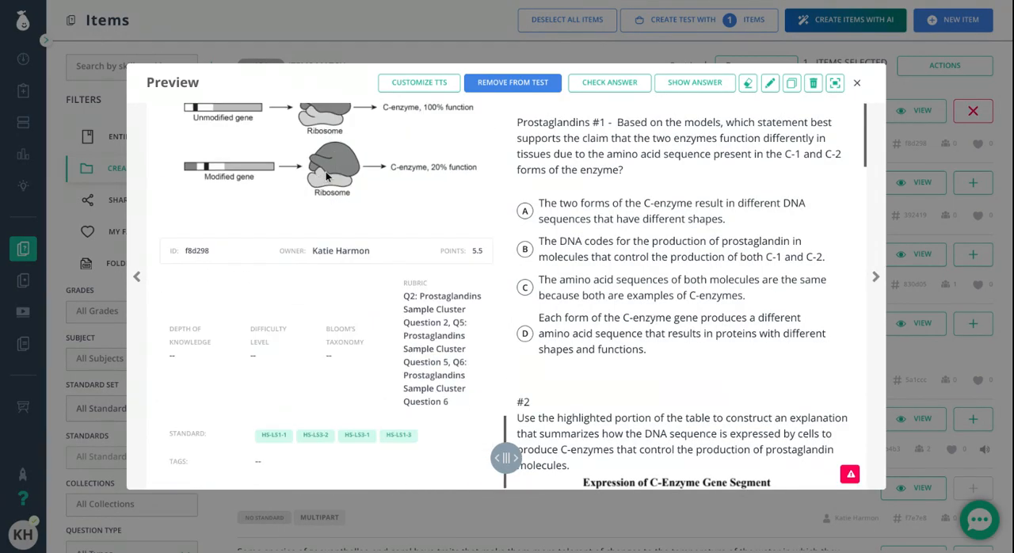
scroll(679, 261, down, 5)
scroll(679, 258, down, 10)
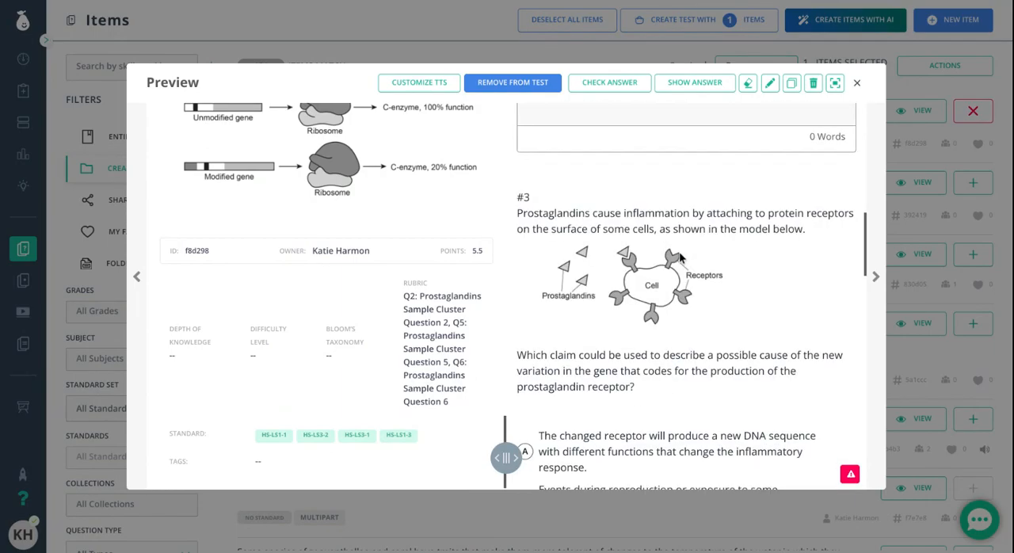
click(859, 83)
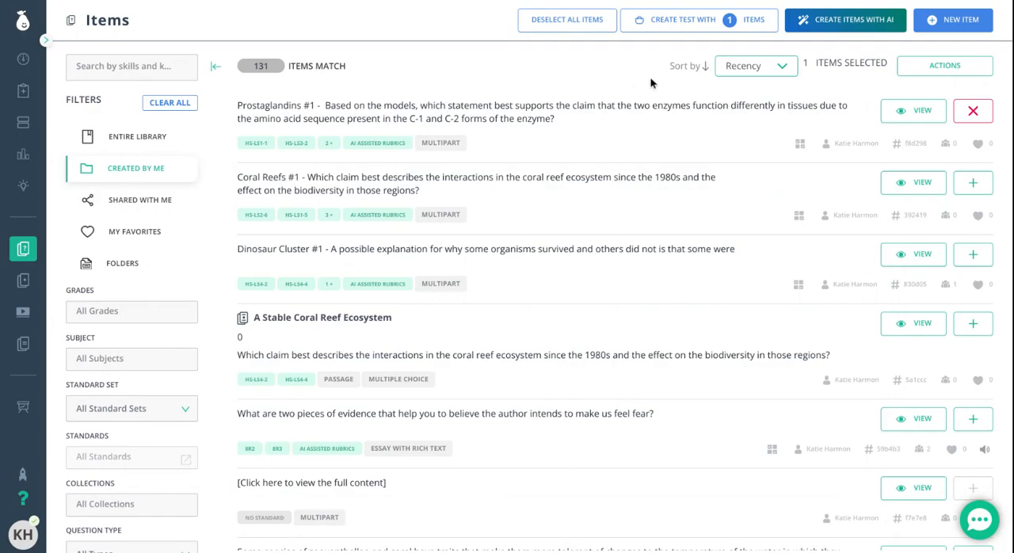
- Create a new multipart item of the Combination Multipart type
click(950, 26)
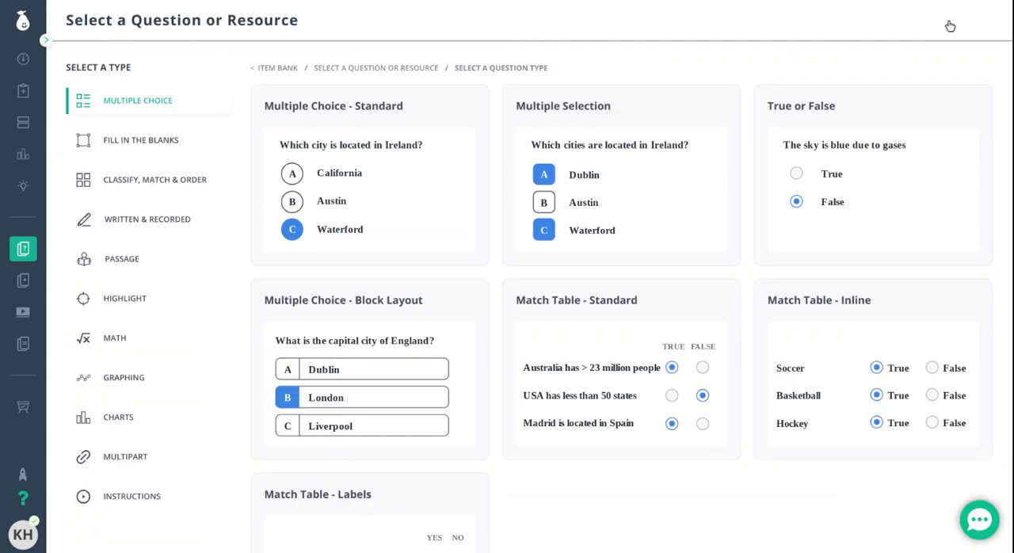
click(126, 458)
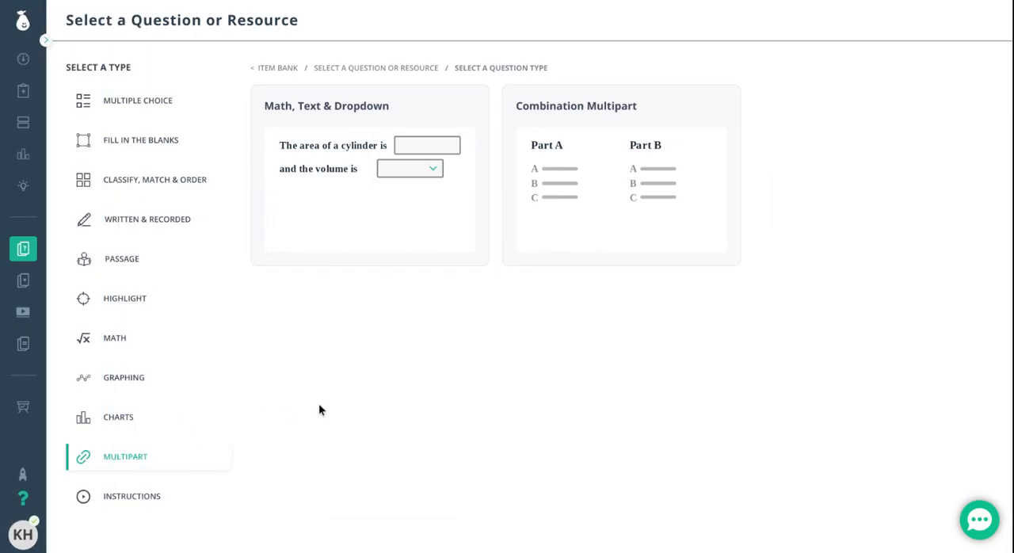
click(614, 175)
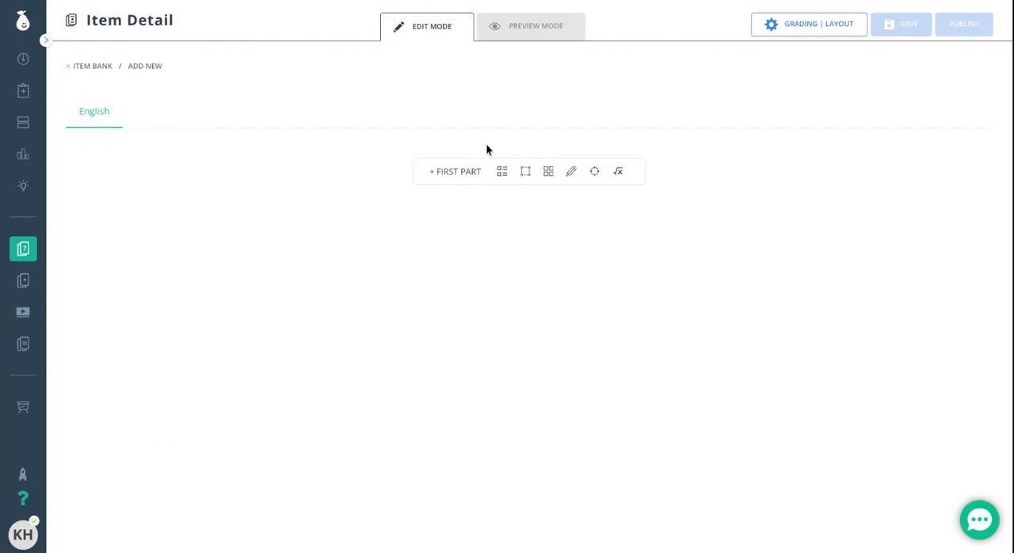
- Set the multipart item's layout style to 50 | 50 columns
click(816, 29)
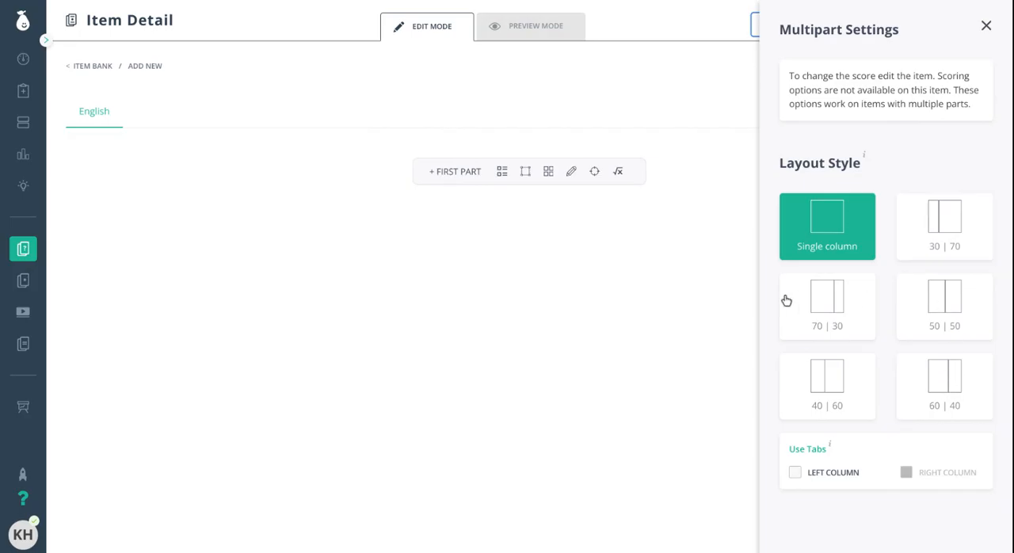
click(954, 318)
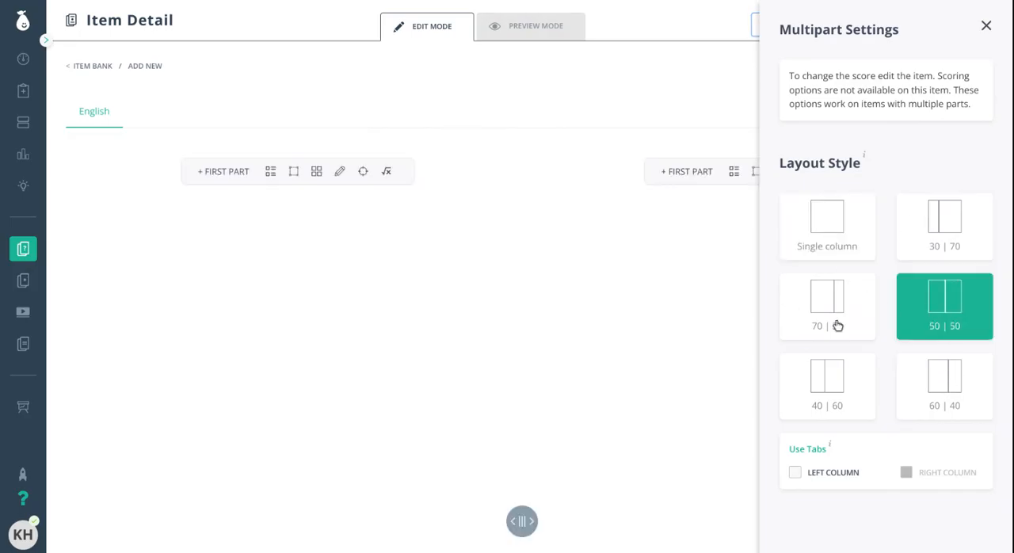
click(990, 28)
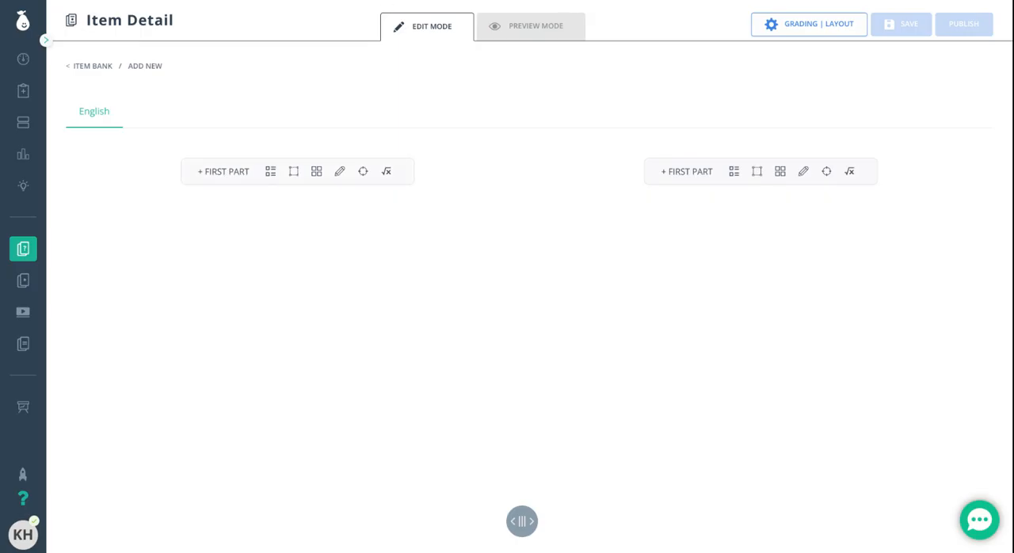
- Add a Text instruction resource as the first part of the left column
click(222, 172)
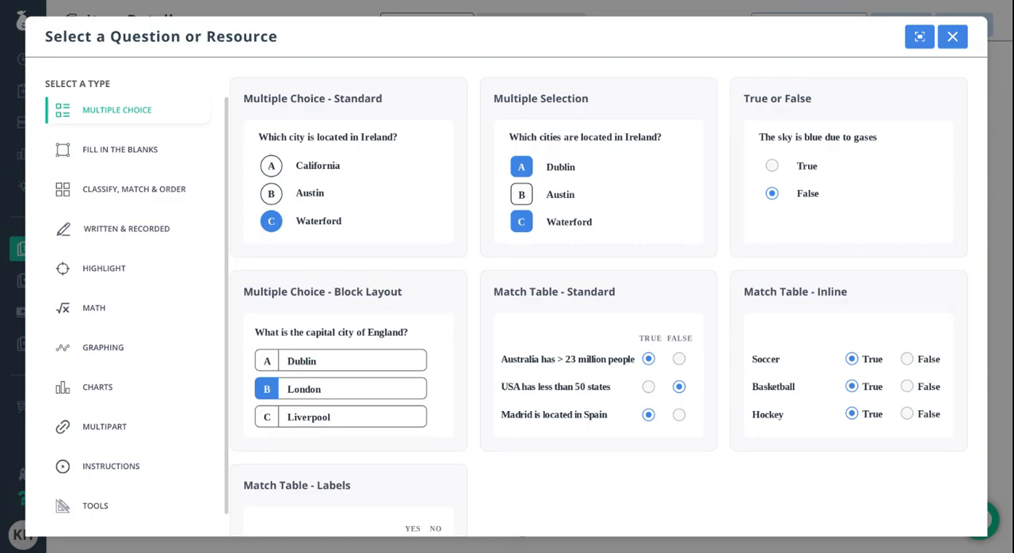
click(118, 465)
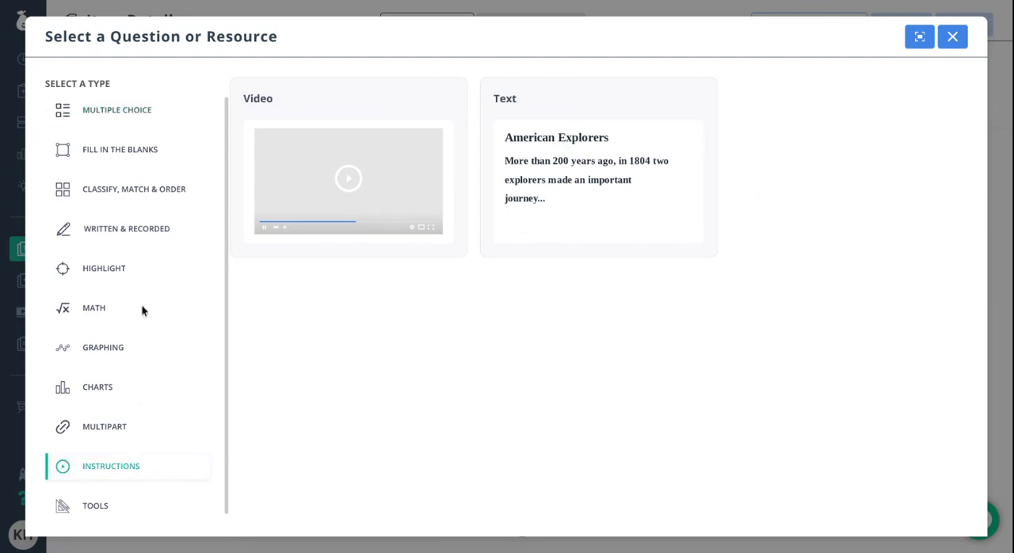
click(619, 205)
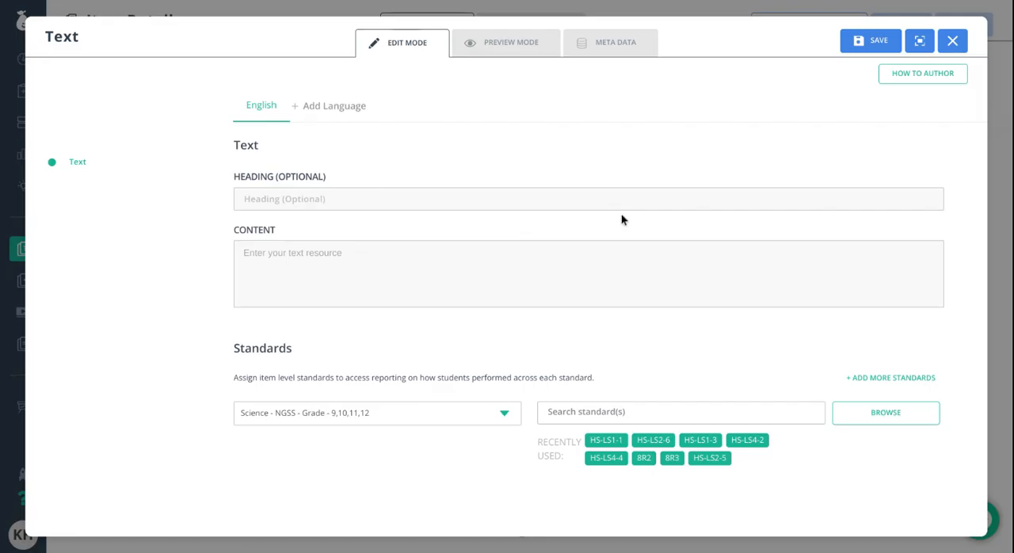
- Paste the "Old Forest, New Discovery" passage as the text content and remove the stray line breaks within its paragraph
click(351, 279)
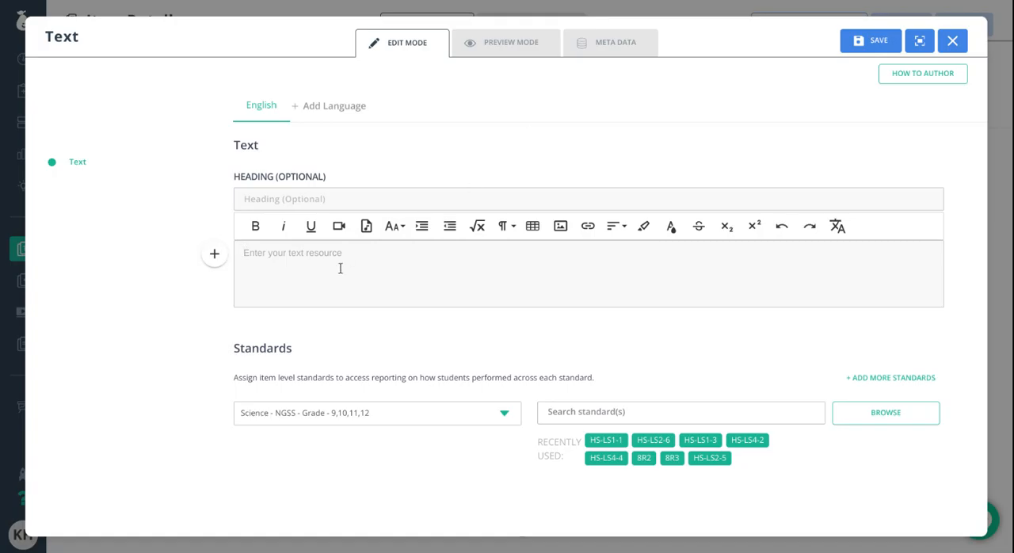
text(Old Forest, New Discovery  In 2009, fossilized root networks of the oldest known forest in the world were found in Cairo, New York. This forest dates to the Devonian period, 383 million years ago. Scientists claim that this ancient forest is very important for understanding Earth's climate and biological history and may provide valuable insight to changes that are taking place on Earth today. One such group of plants, Archaeopteris, is represented by the figures below.)
scroll(373, 258, down, 1)
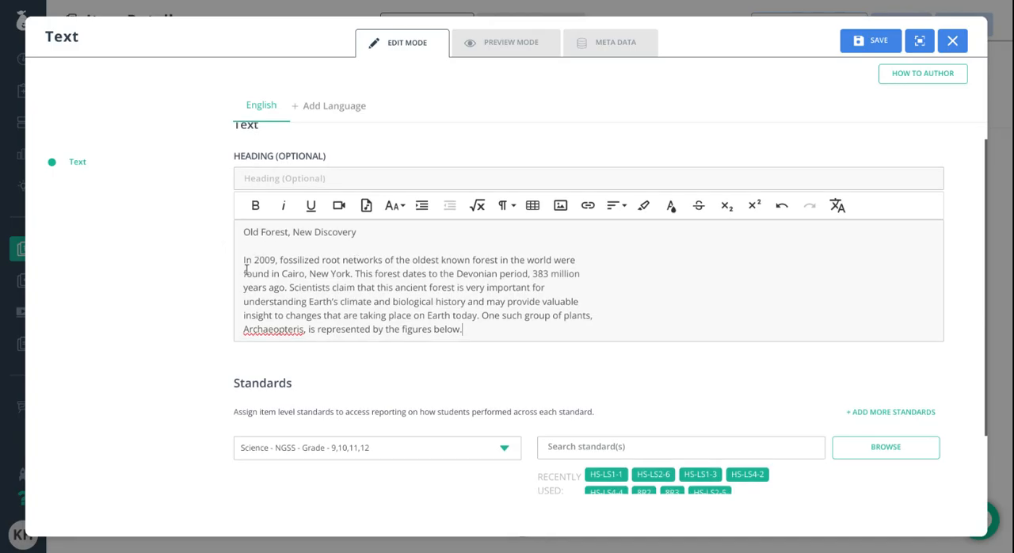
key(BackSpace)
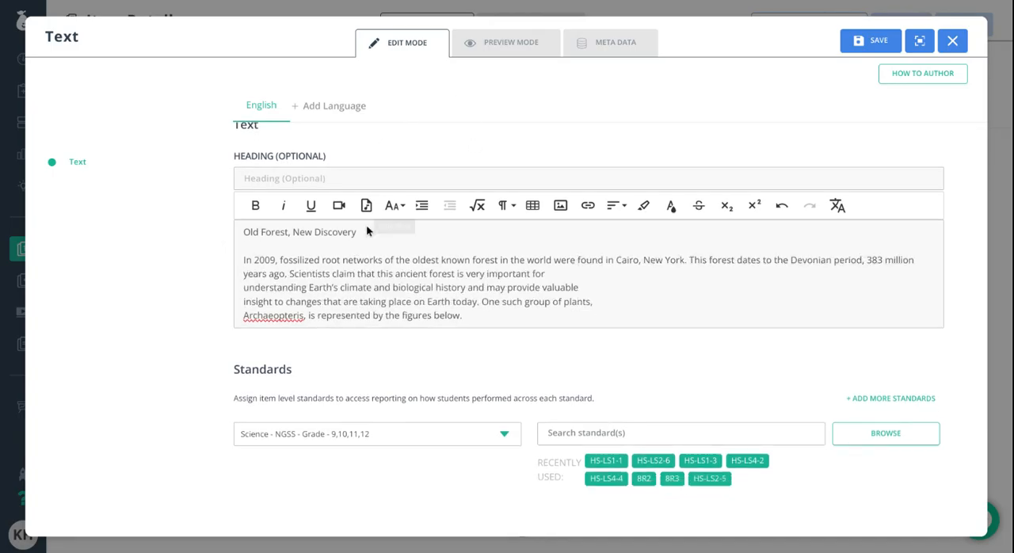
click(236, 283)
key(BackSpace)
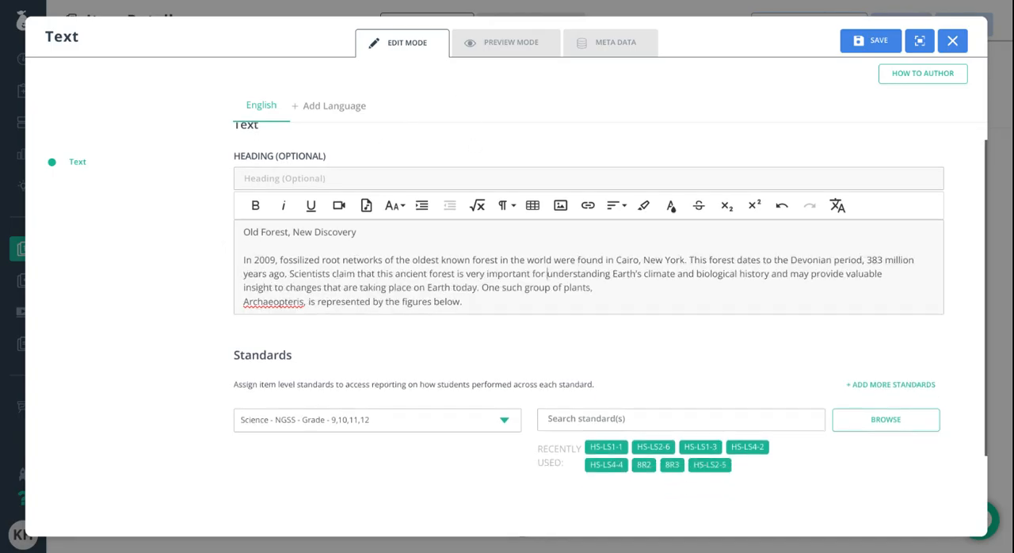
click(241, 292)
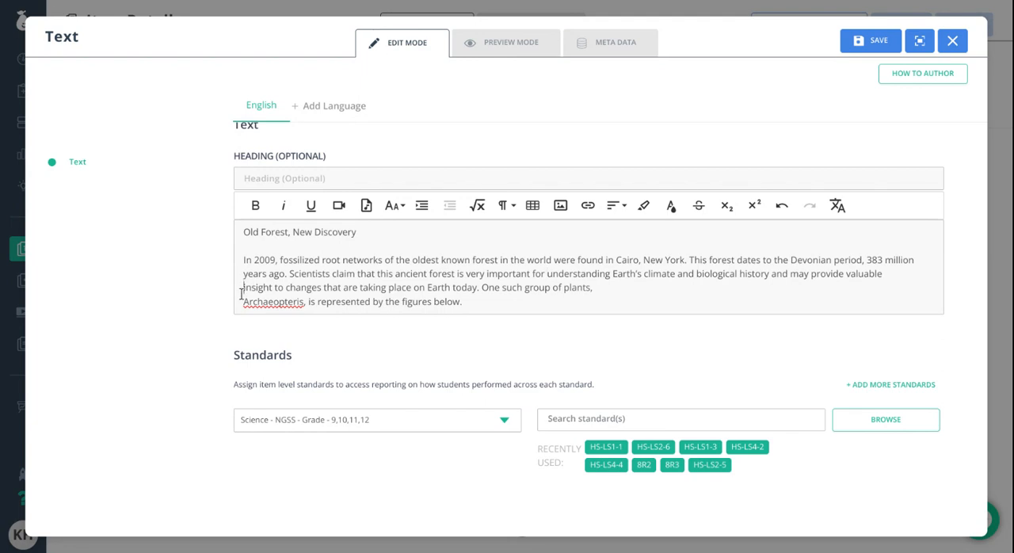
key(BackSpace)
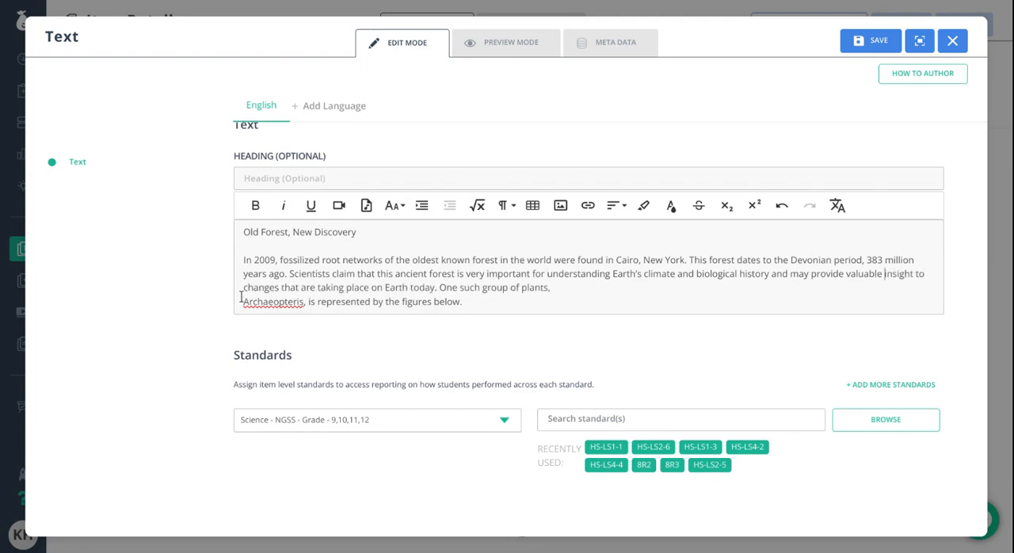
click(242, 300)
key(BackSpace)
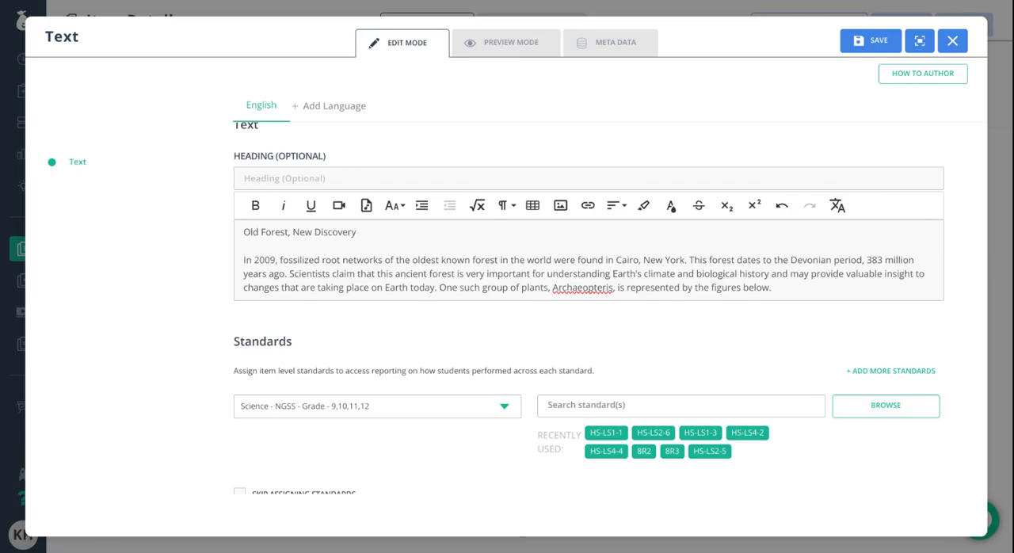
- Insert the copied fossilized root system and Archaeopteris figure below the paragraph, set off by a blank line, and enlarge it
drag(252, 260, 866, 311)
click(679, 274)
click(796, 293)
key(Return)
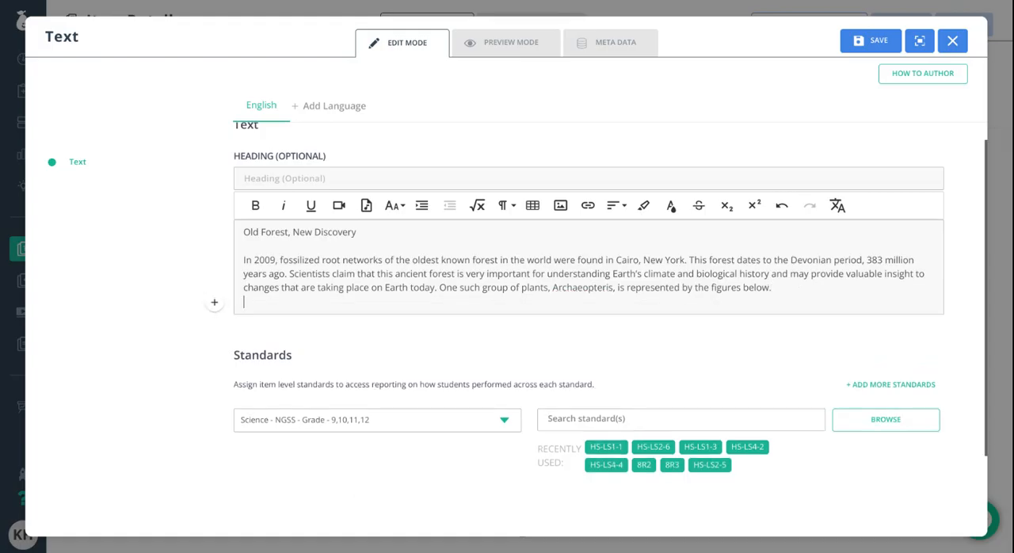
key(Return)
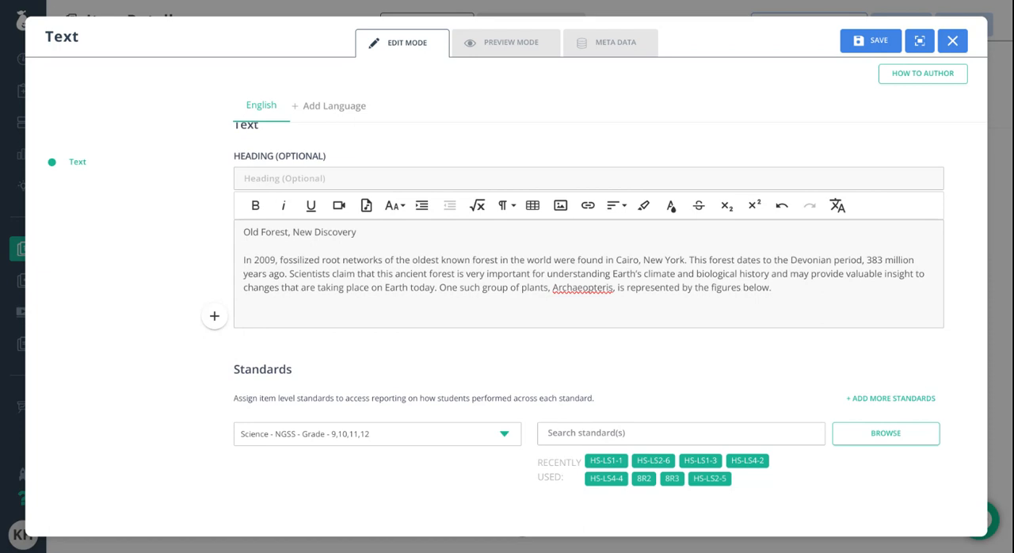
click(340, 314)
key(ctrl+v)
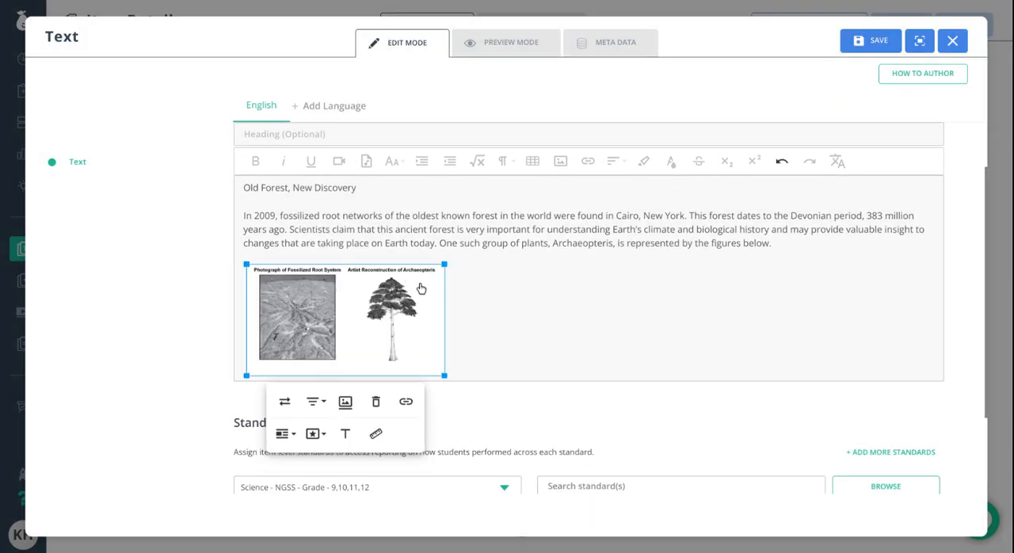
drag(446, 375, 582, 456)
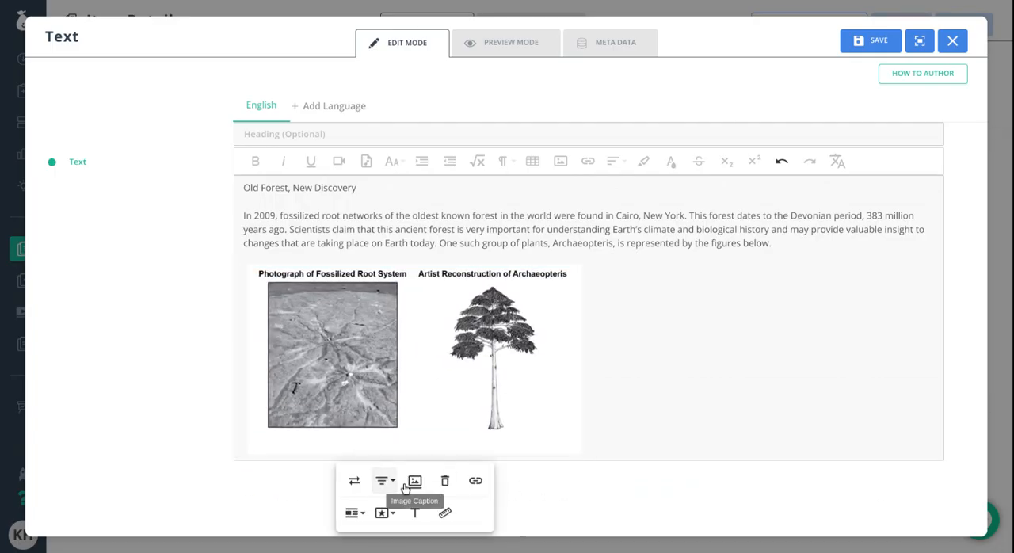
click(643, 366)
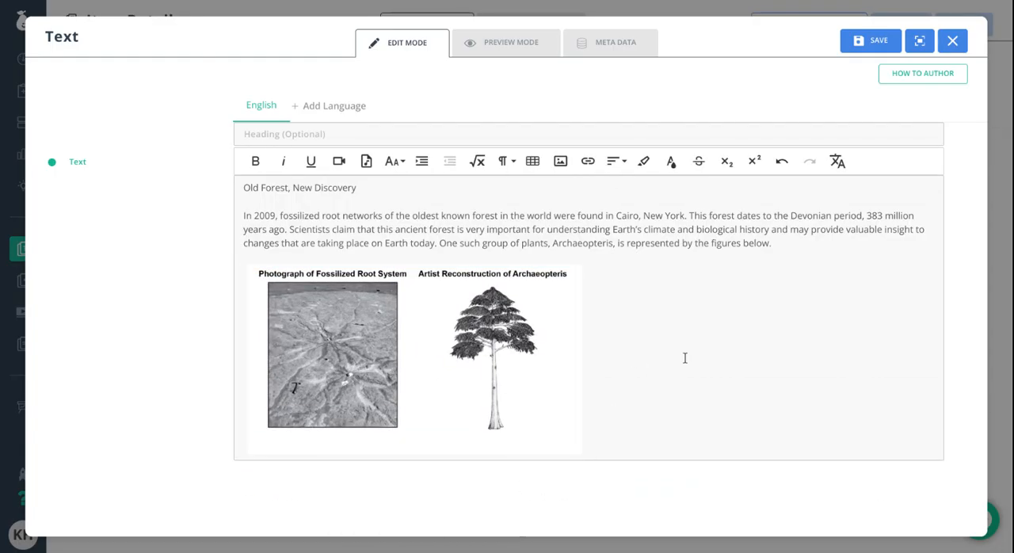
- Enter "Old Forest Part 1 (for use on questions 1-3)" as the heading of the text resource
scroll(634, 325, down, 1)
scroll(341, 214, up, 2)
click(301, 202)
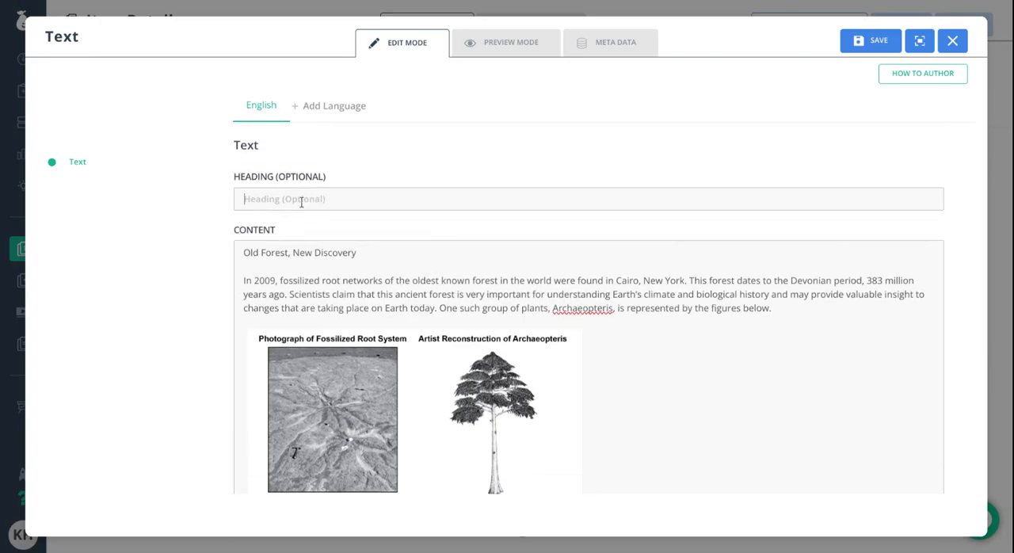
text(Old Forest Part 1 (for use o)
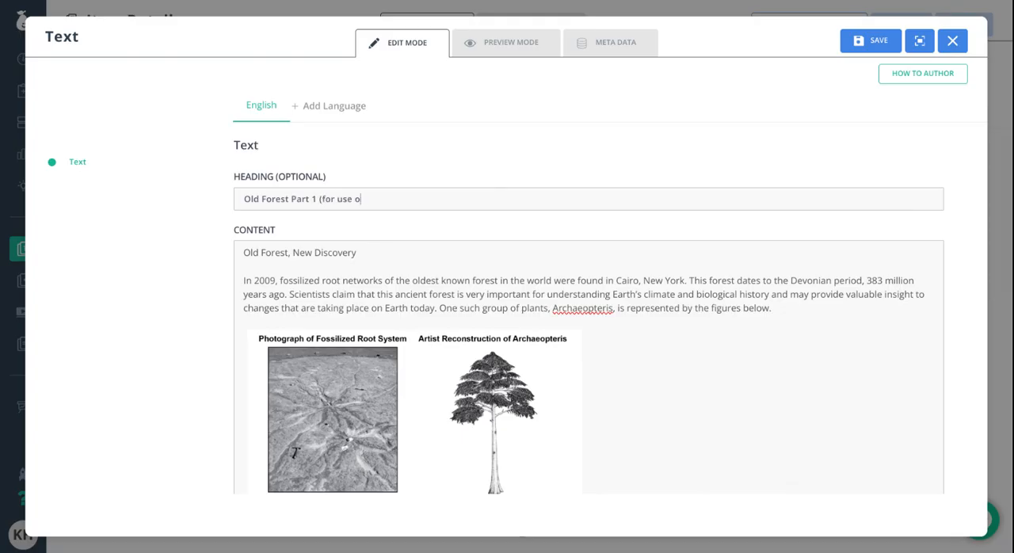
text(n questions 1-3)
- Look over the standards section and preview how the passage's line breaks display before returning to editing
scroll(666, 329, down, 1)
scroll(670, 331, down, 2)
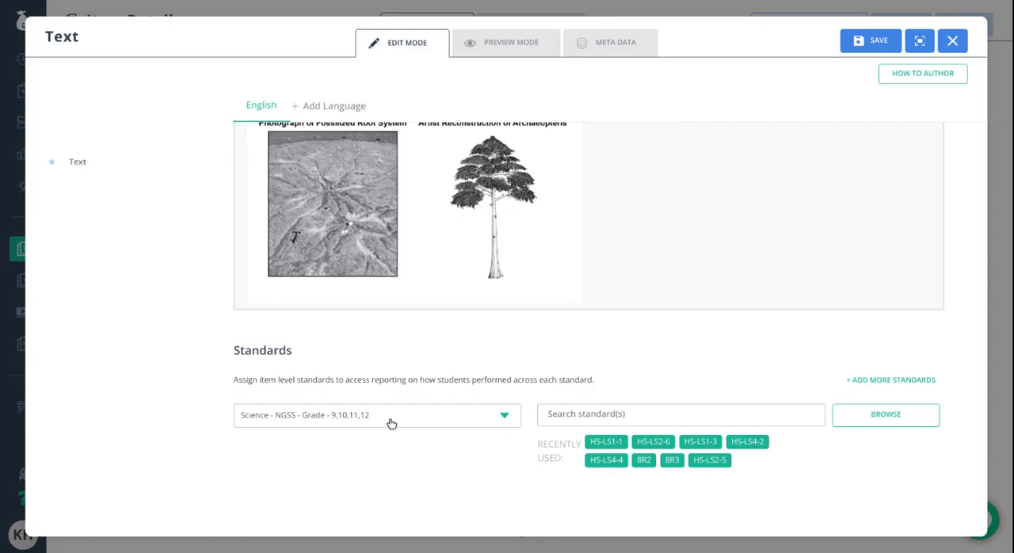
scroll(682, 424, down, 1)
scroll(677, 426, up, 4)
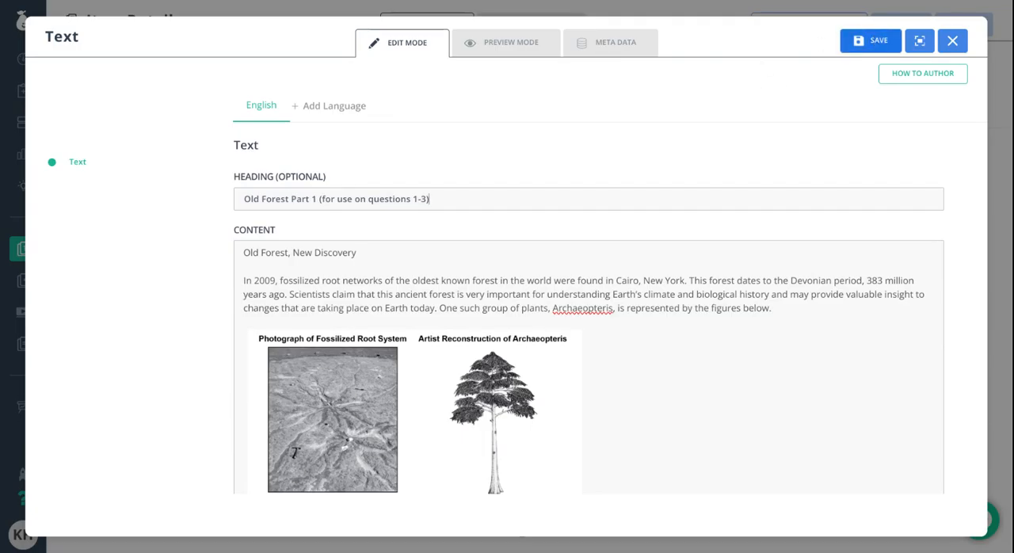
click(479, 44)
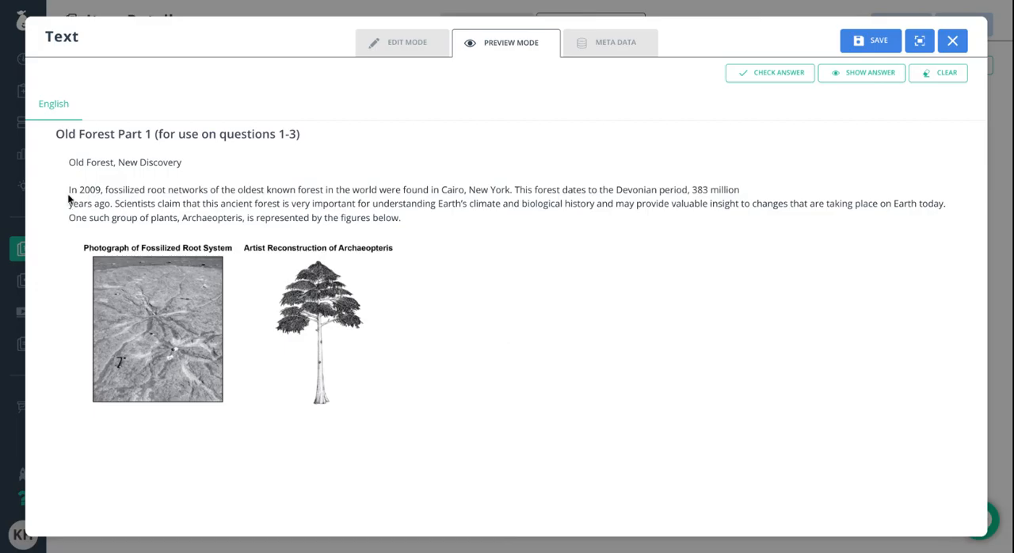
click(402, 42)
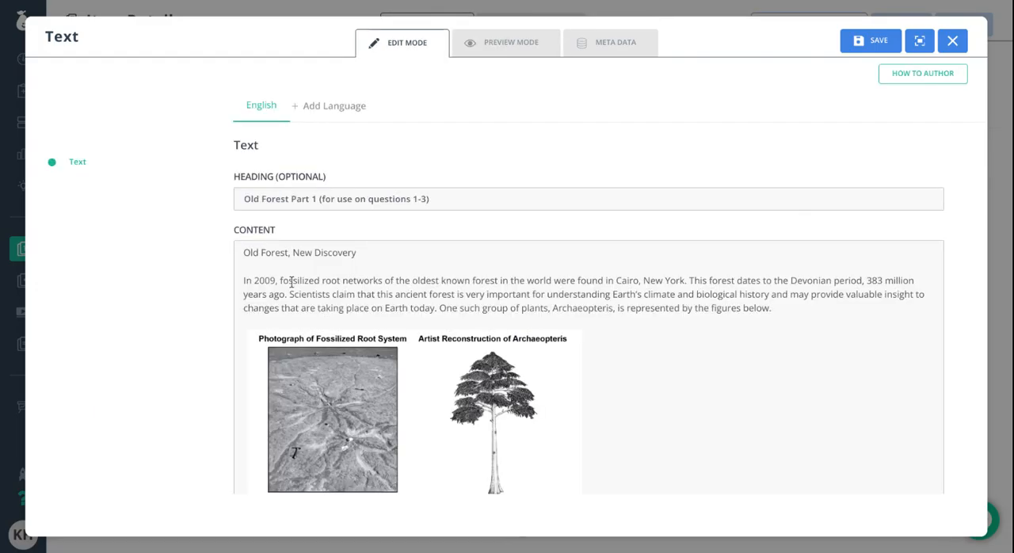
- Remove the line break between "383 million" and "years ago", check the preview, and save the text resource
click(245, 295)
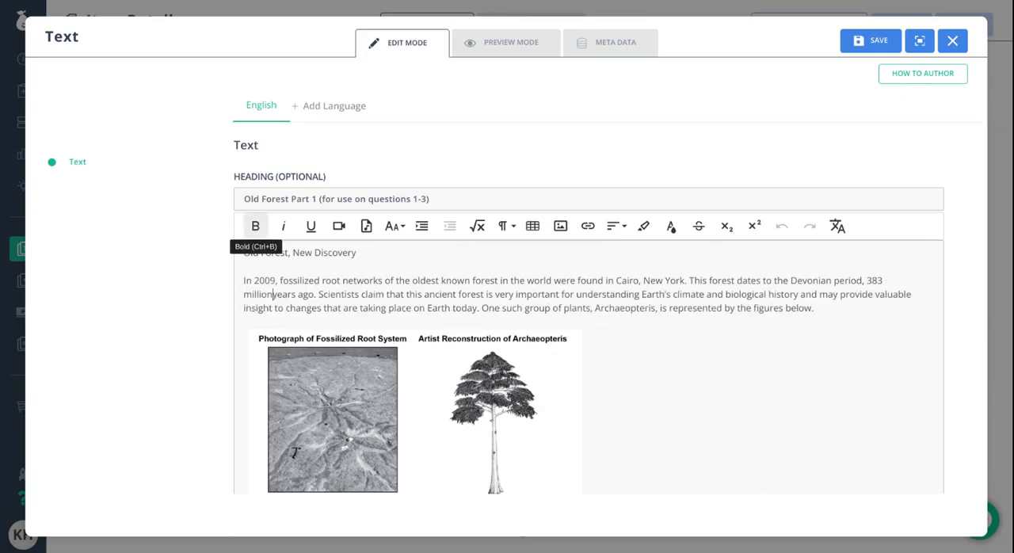
click(538, 42)
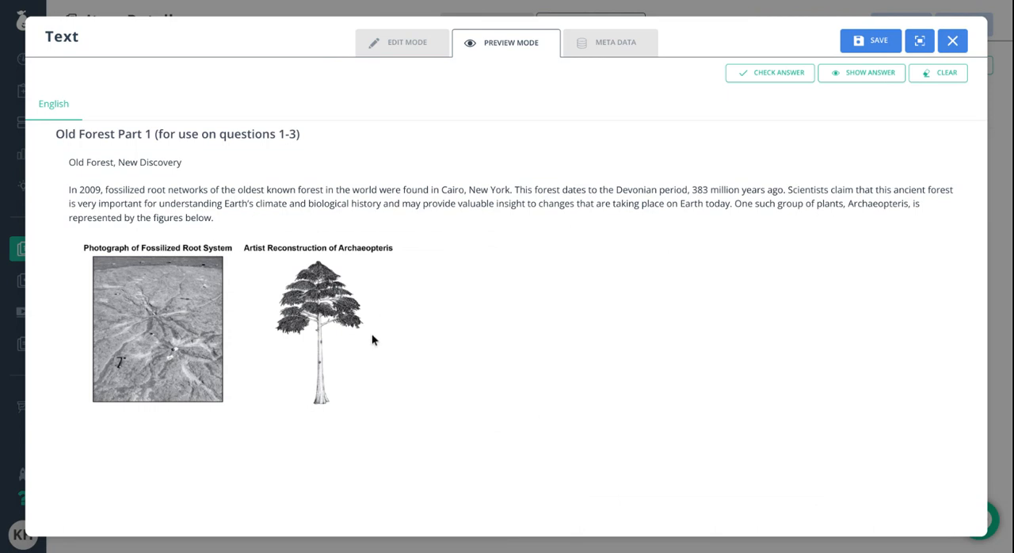
click(871, 49)
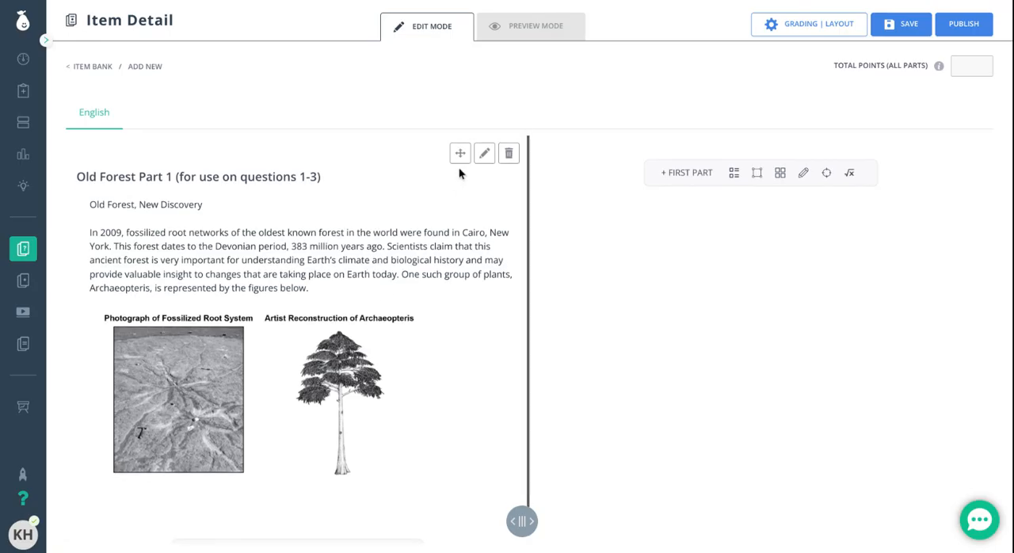
- Insert the copied Devonian carbon cycle model below the Archaeopteris figures in the text resource, enlarge it, save, and review the stimulus
click(484, 160)
scroll(657, 302, down, 2)
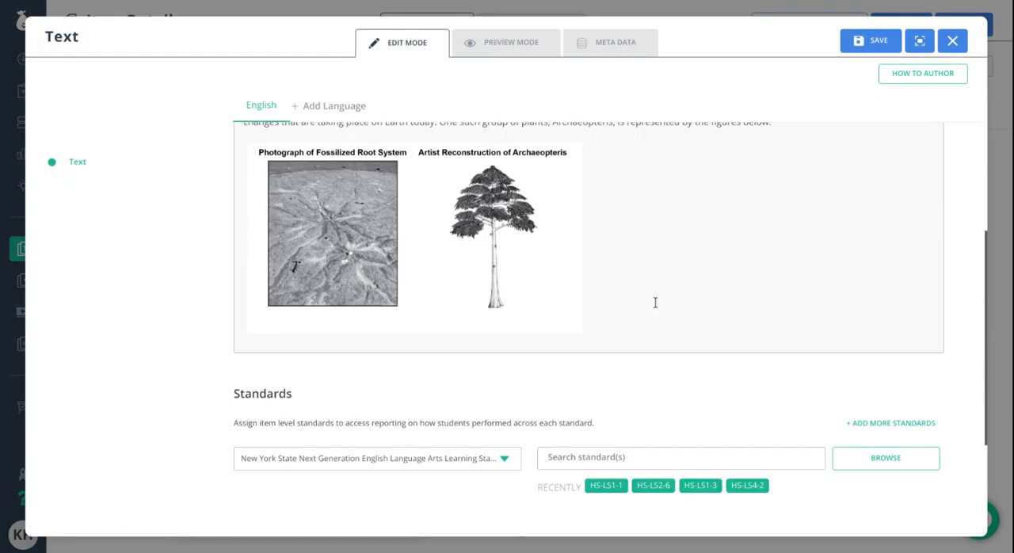
click(658, 301)
key(Return)
key(ctrl+v)
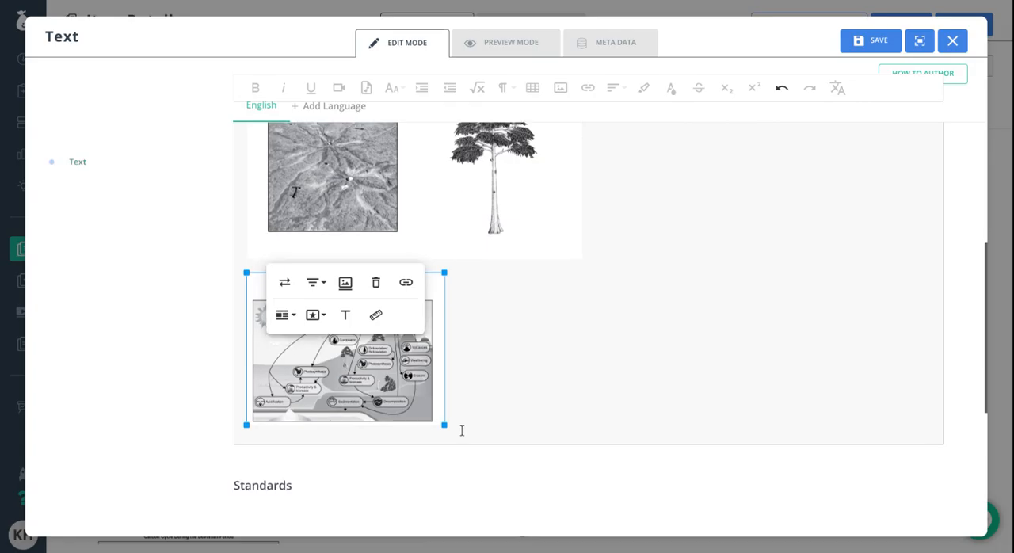
drag(446, 425, 582, 496)
click(899, 41)
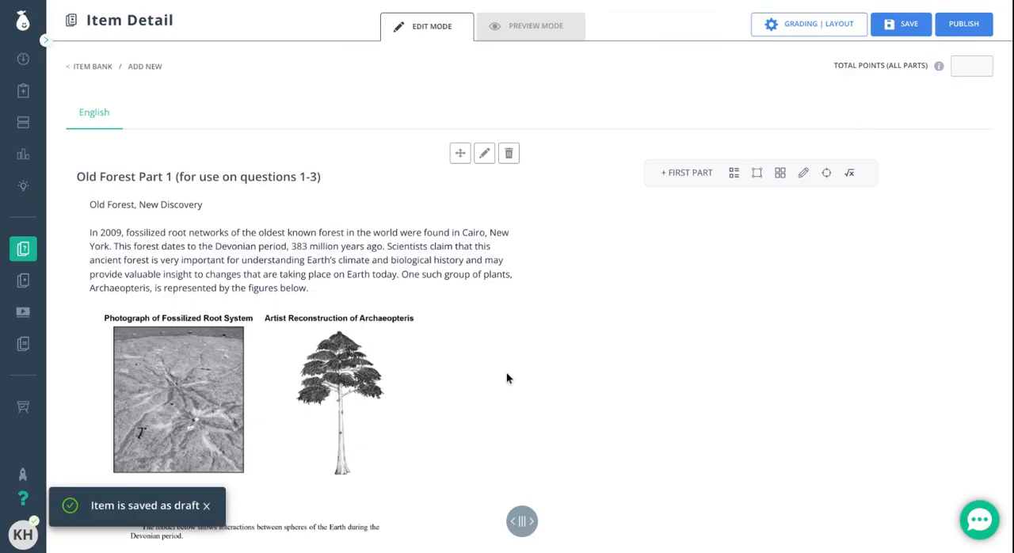
scroll(435, 340, down, 5)
scroll(439, 331, up, 3)
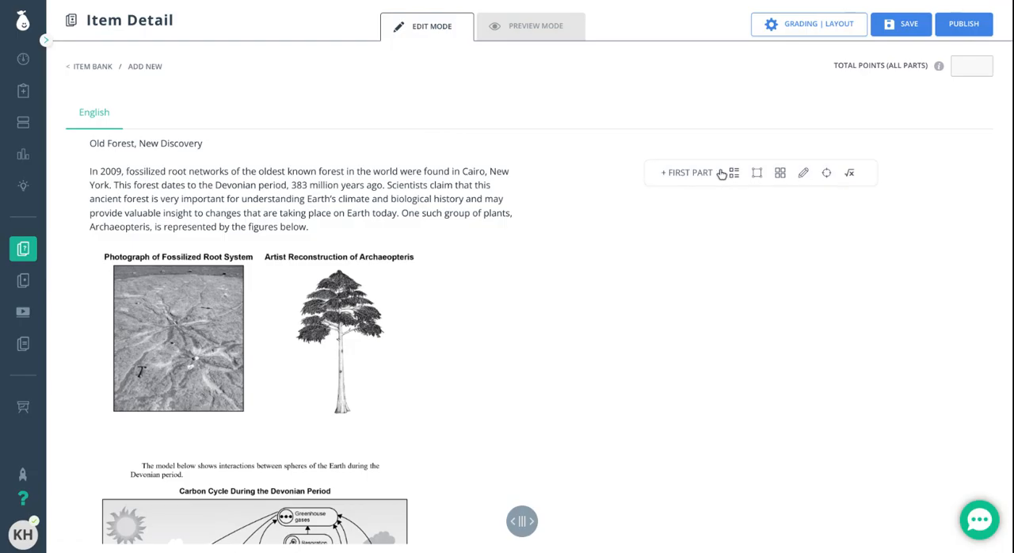
- Browse the multiple-choice and fill-in-the-blanks question types and add a Multiple Choice - Standard question as the first part
click(691, 173)
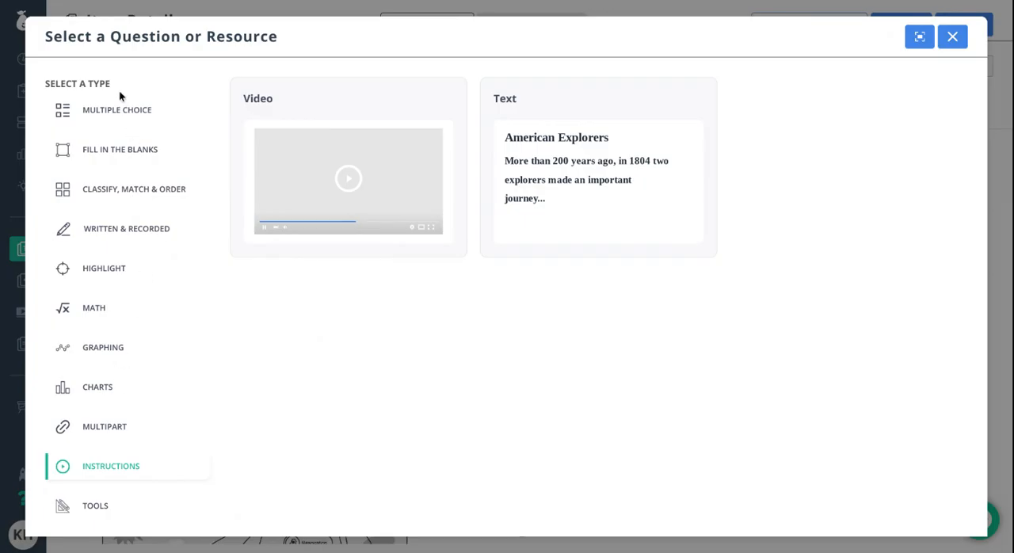
click(114, 110)
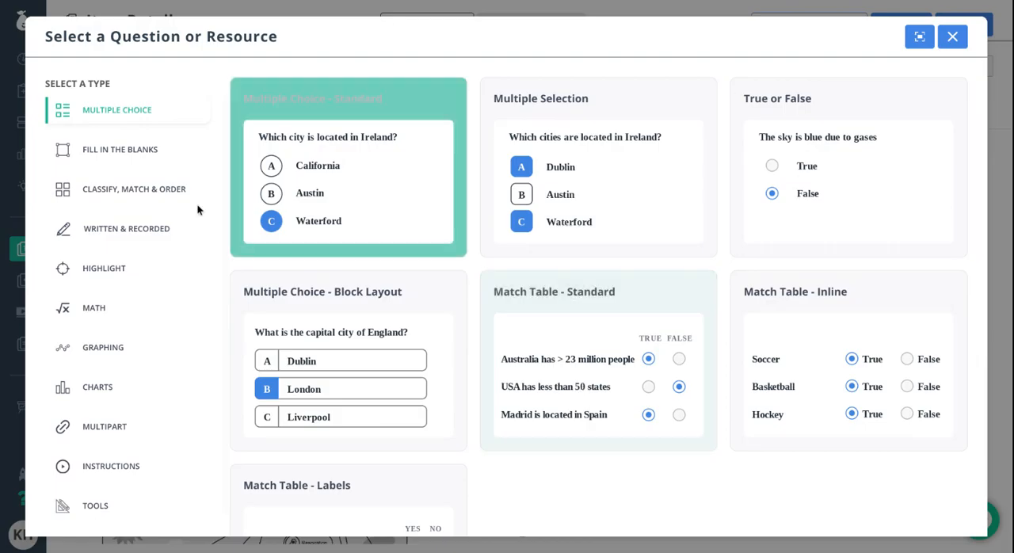
click(130, 147)
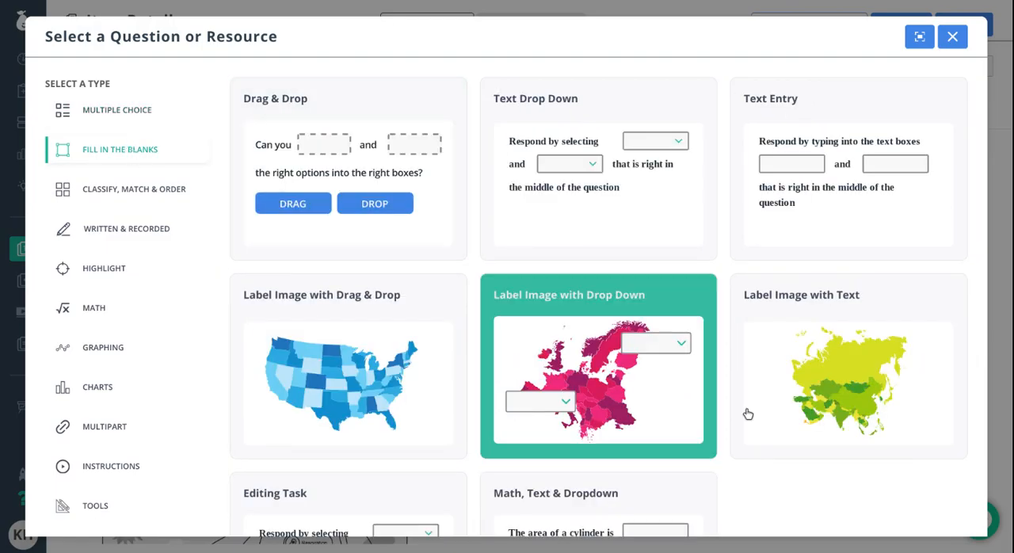
scroll(765, 422, down, 2)
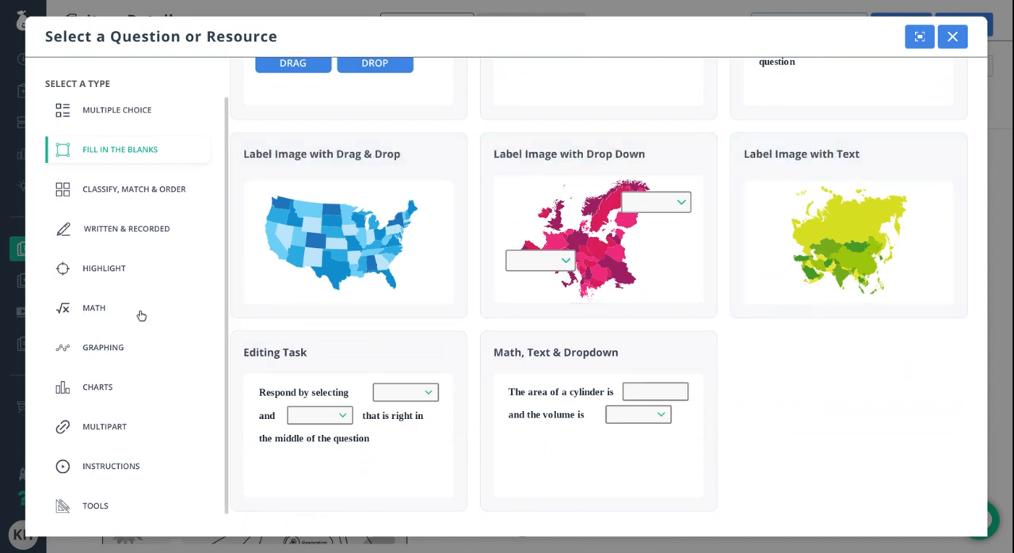
scroll(539, 349, up, 2)
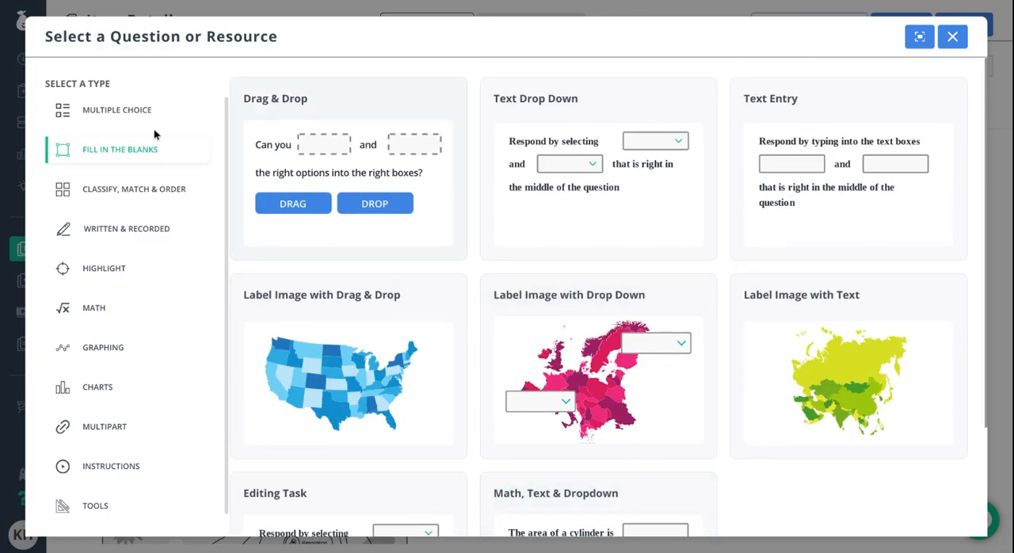
click(125, 115)
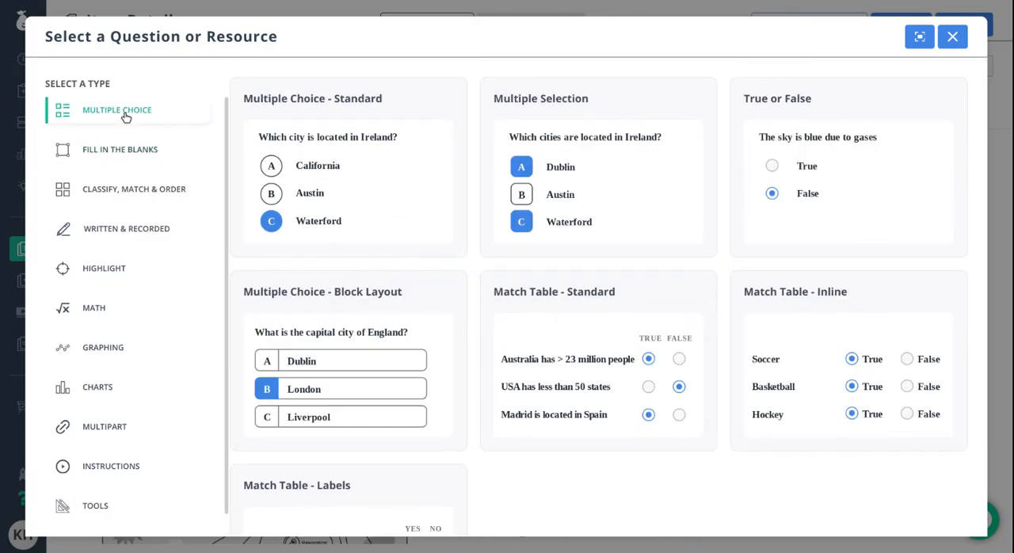
click(308, 178)
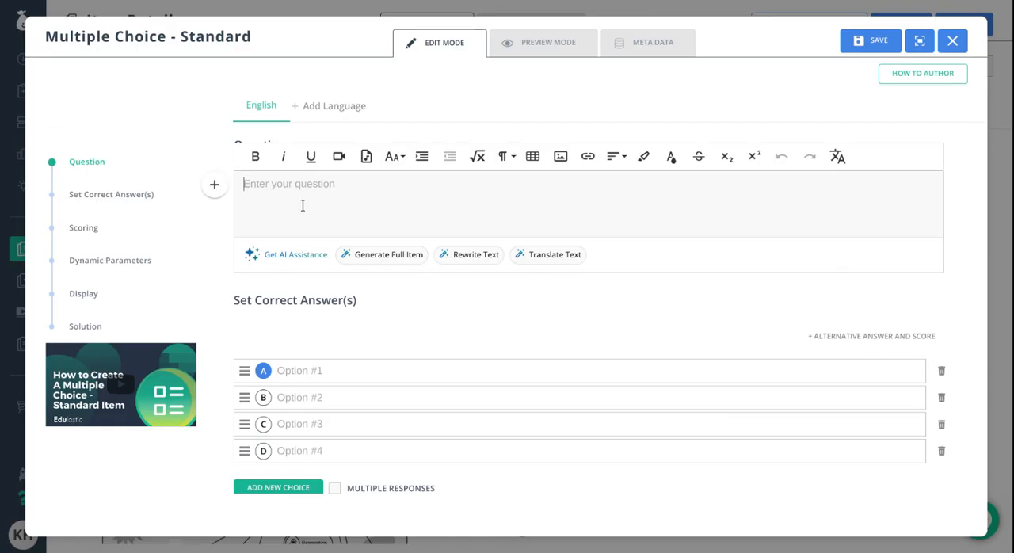
- Enter "Forest #1 -" followed by the copied carbon-cycling question as the question text, removing the line break after "carbon"
text(Forest)
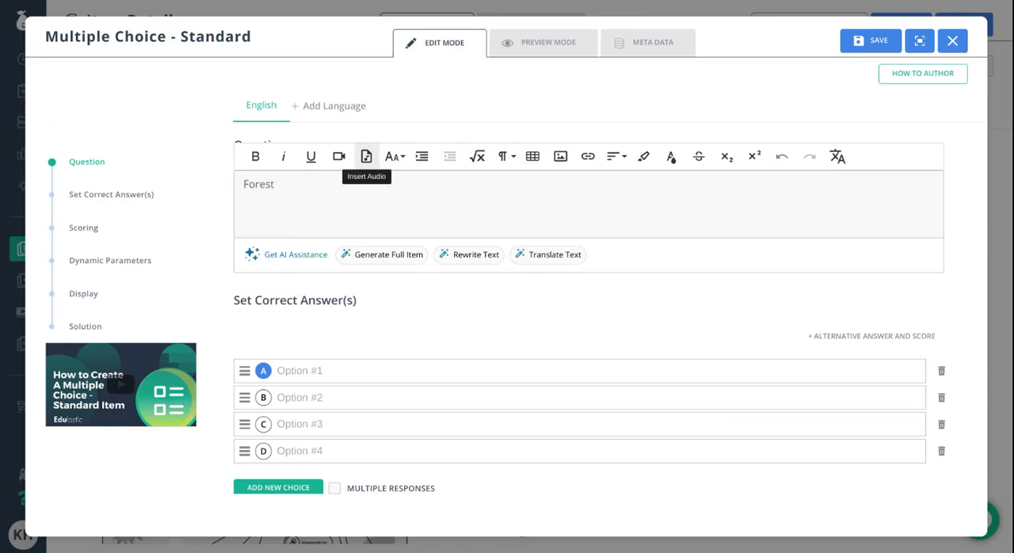
text( #1 -)
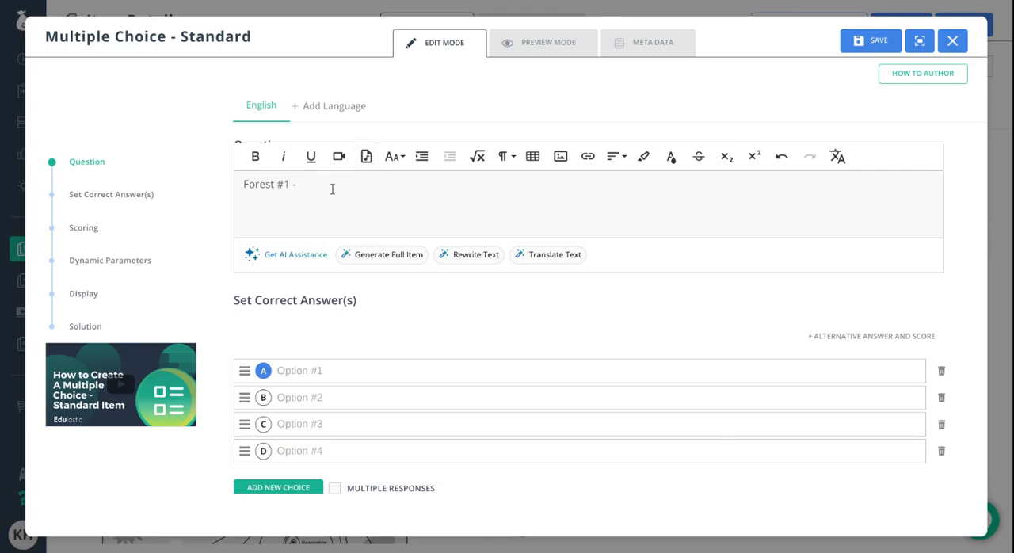
text(Which statement correctly describes the role of one process involved in the cycling of carbon between two of Earth's systems illustrated in the model?)
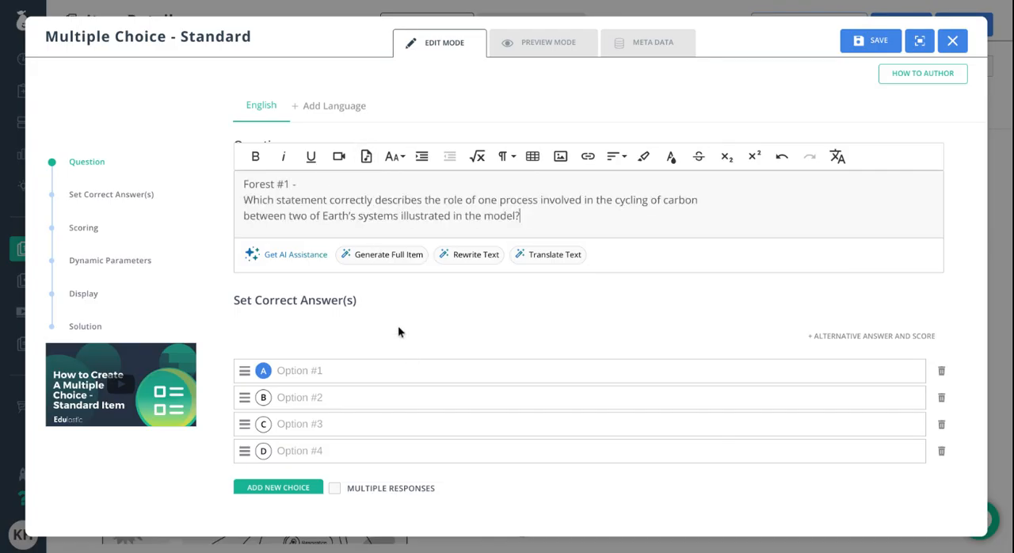
key(BackSpace)
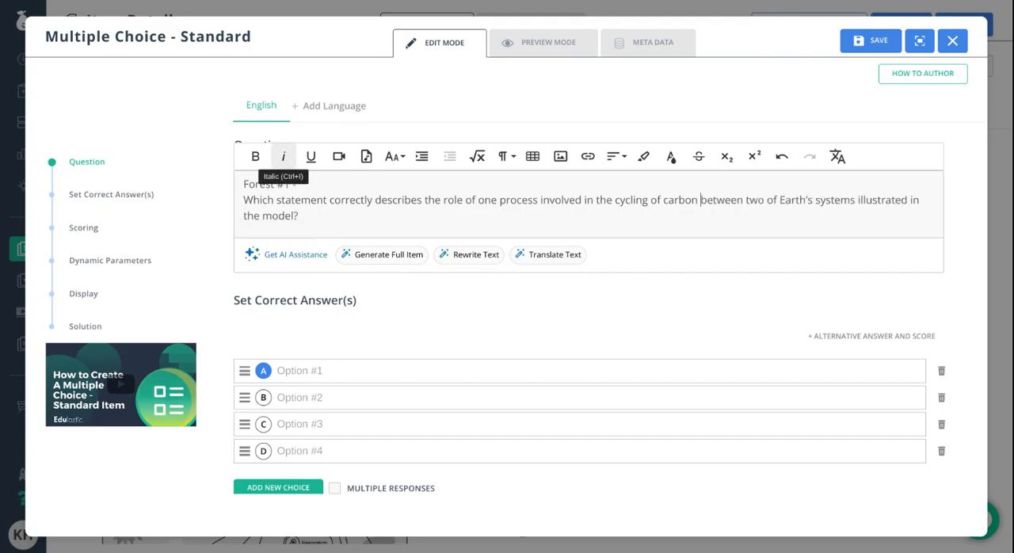
click(622, 325)
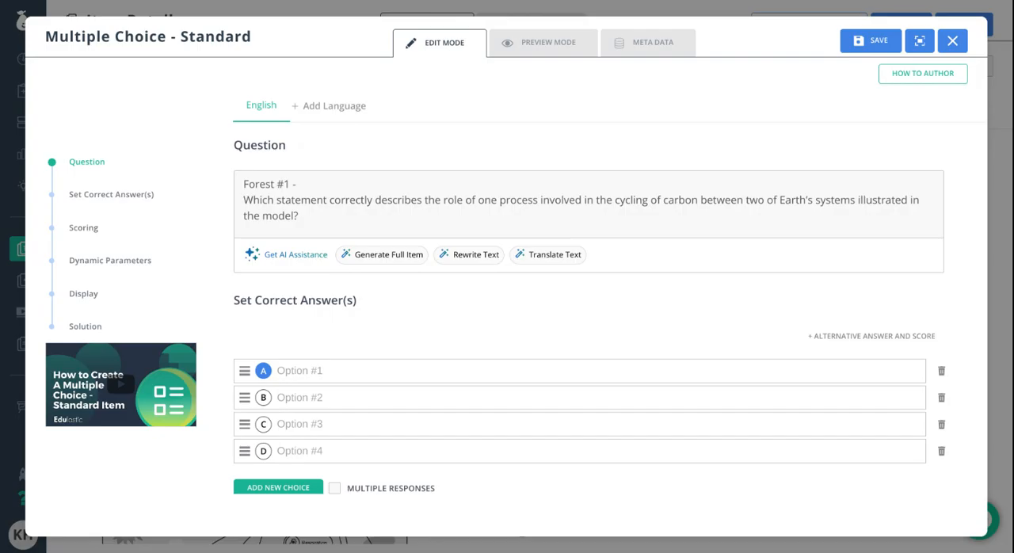
- Paste the combustion statement as answer choice A and remove its line break before "biosphere"
click(327, 372)
text(During combustion, Archaeopteris burns, cycling carbon from the geosphere to the biosphere as carbon dioxide is absorbed.)
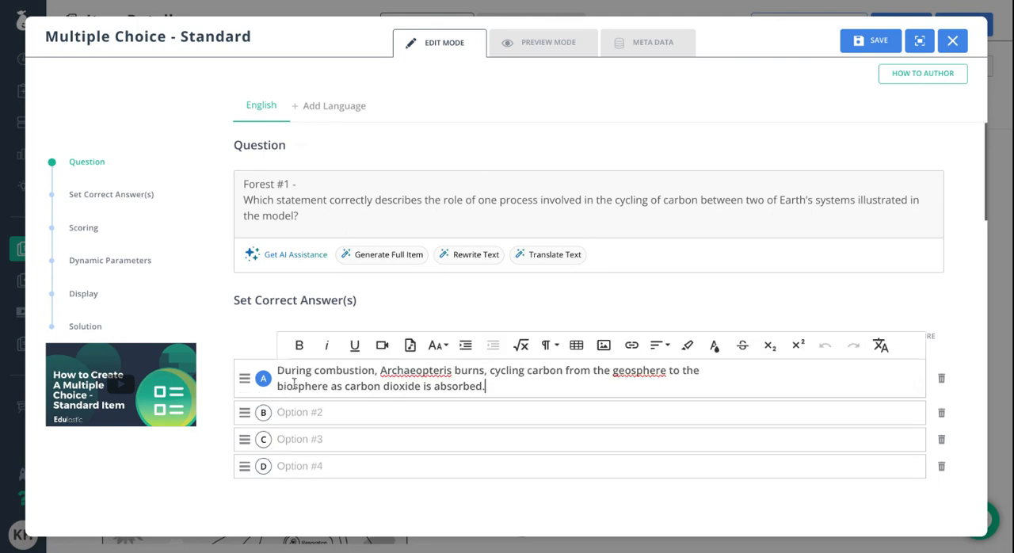
key(BackSpace)
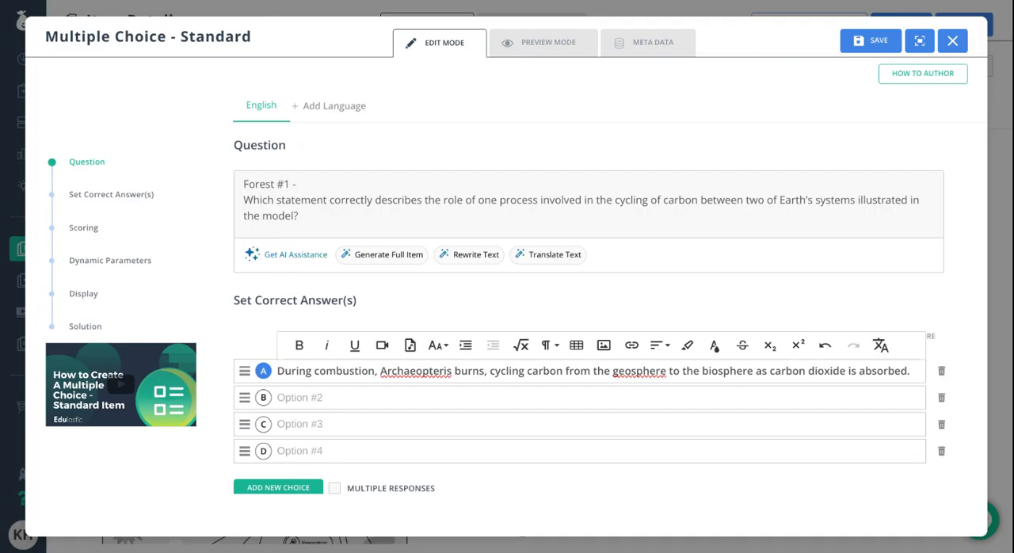
- Paste the copied respiration, decomposition and photosynthesis statements as answer choices B, C and D
click(344, 397)
text(During respiration, Archaeopteris cycles carbon from the atmosphere to the biosphere as carbon dioxide is absorbed.)
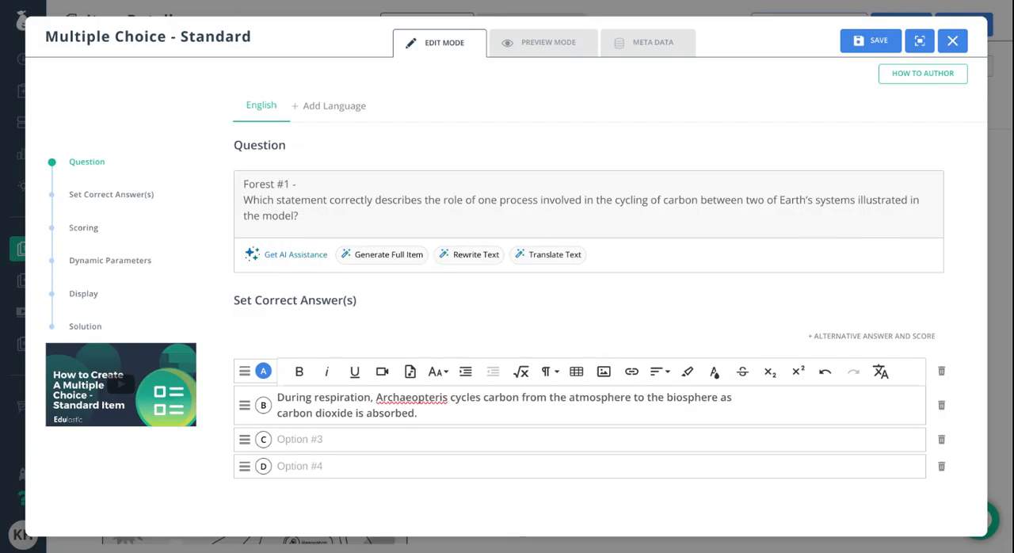
click(334, 434)
text(During decomposition, Archaeopteris decays, cycling carbon from the biosphere to the atmosphere as carbon dioxide is released.)
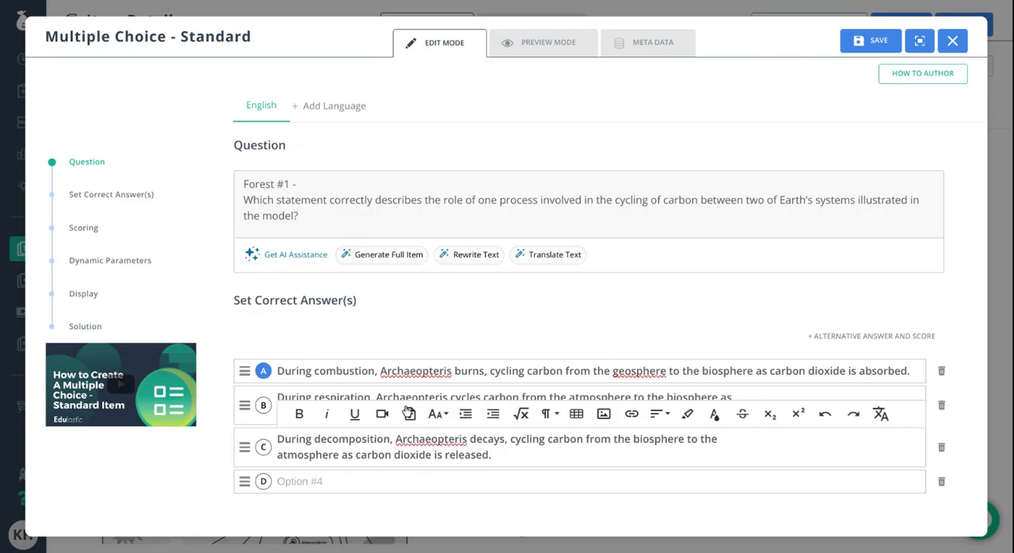
click(380, 481)
key(ctrl+v)
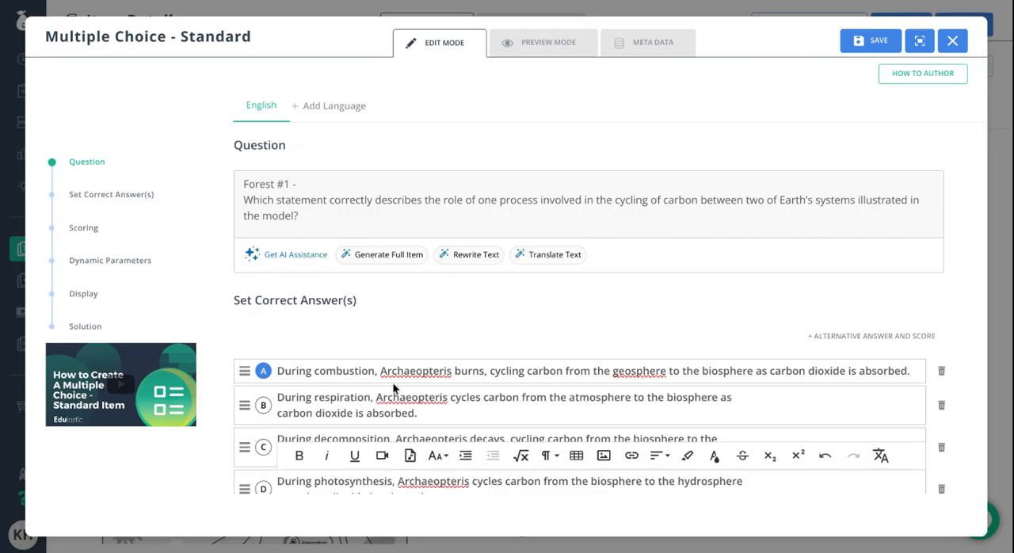
- Mark choice C, the decomposition statement, as the correct answer
scroll(392, 389, down, 1)
click(262, 310)
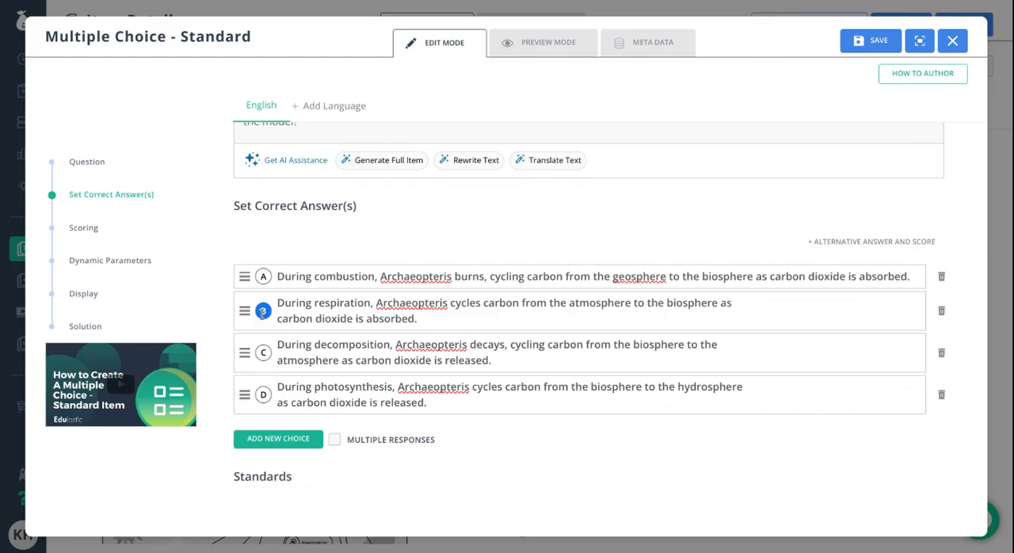
click(262, 352)
- Set the question's standards subject to Science and its standard set to Science - NGSS
scroll(589, 380, down, 2)
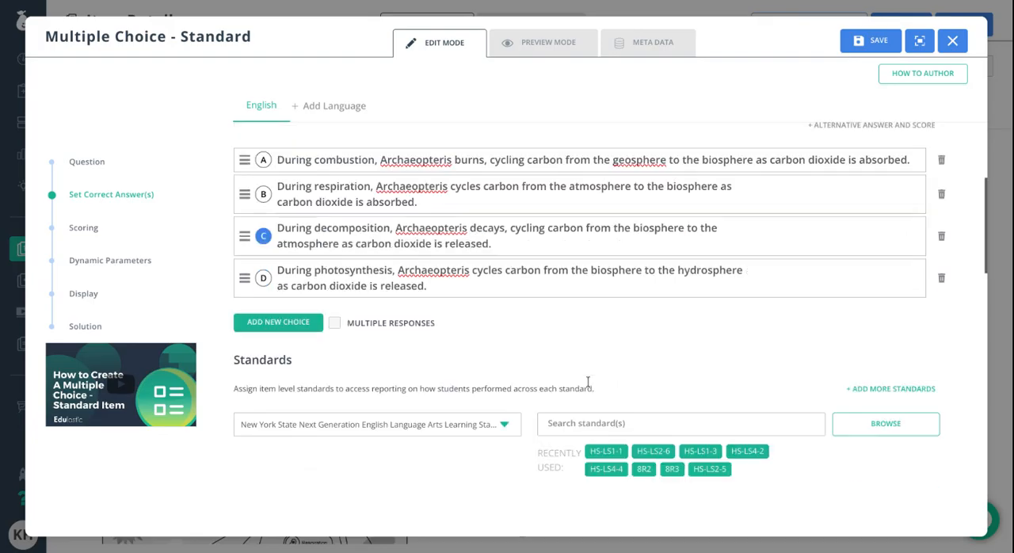
scroll(477, 337, down, 2)
scroll(421, 270, up, 1)
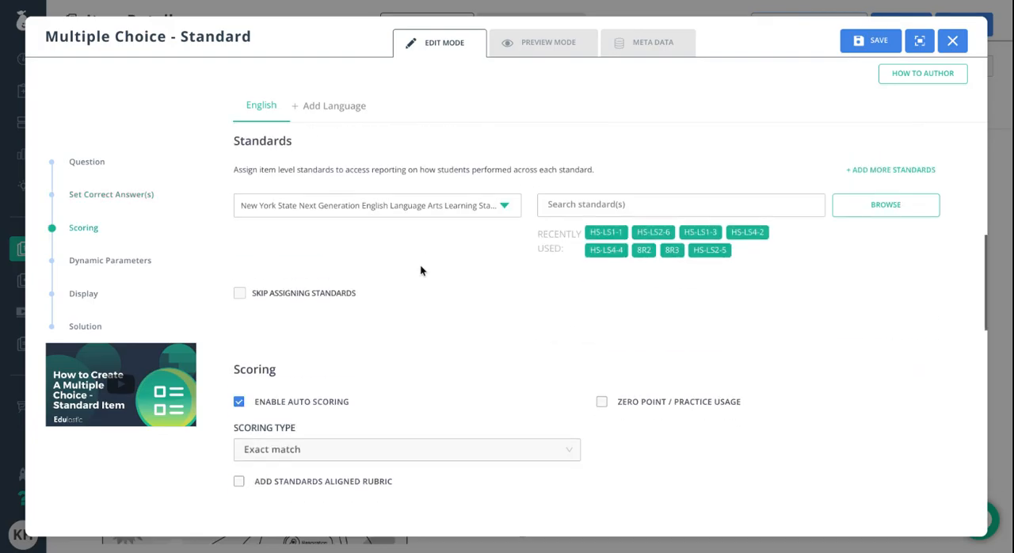
click(403, 249)
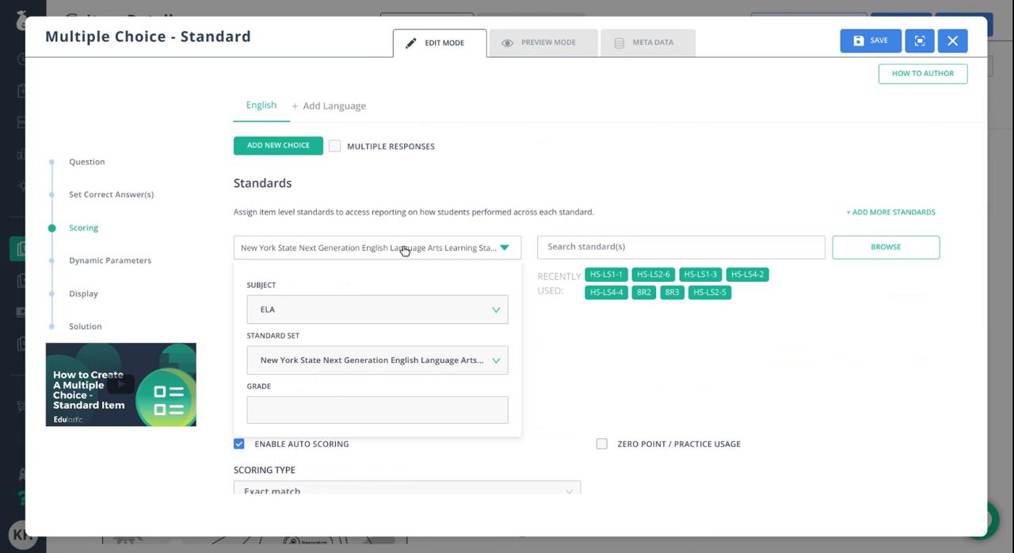
click(344, 315)
click(315, 383)
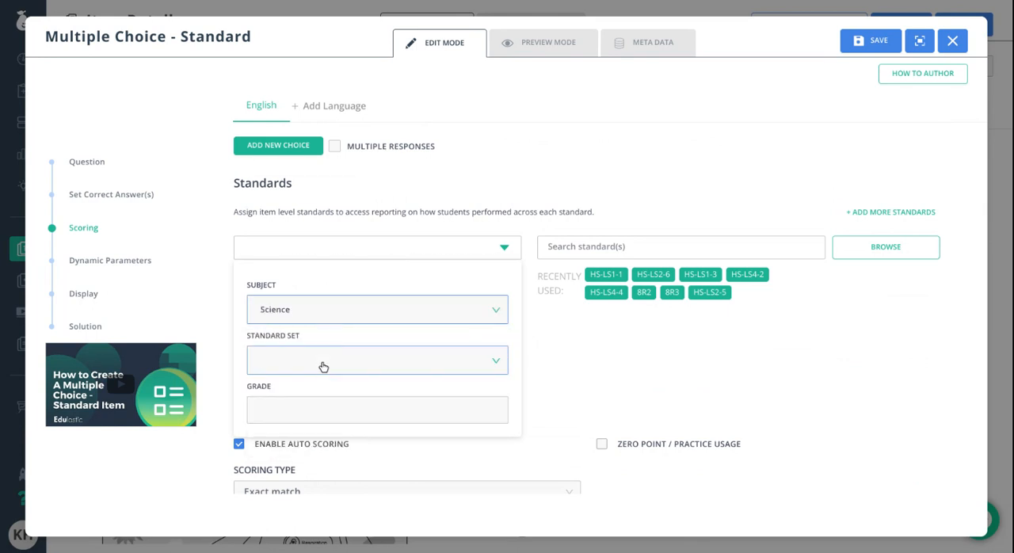
click(320, 362)
text(ngs)
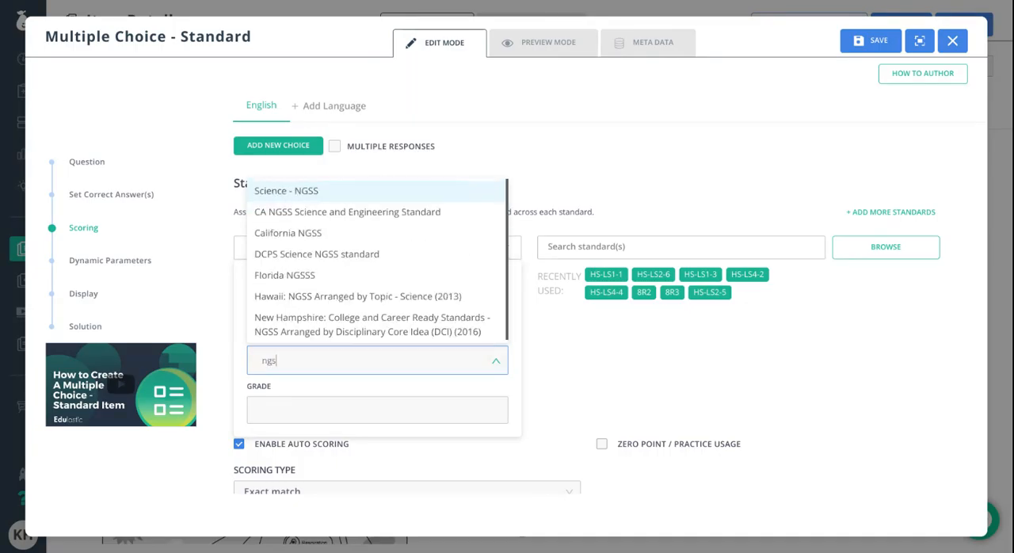
click(324, 198)
scroll(486, 400, down, 1)
click(593, 356)
- Search the standards for HS-LS2-1 and assign it to the question
click(611, 192)
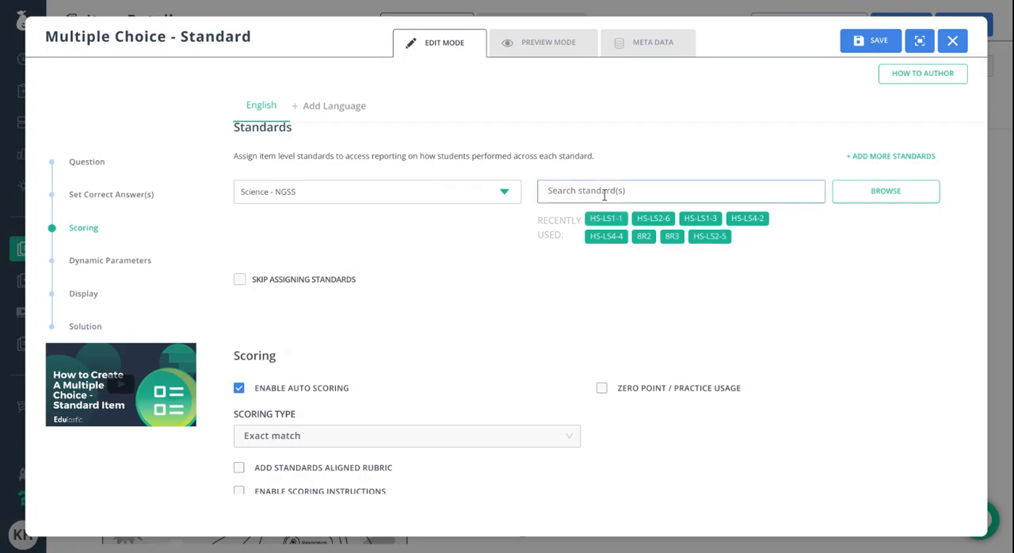
text(HS)
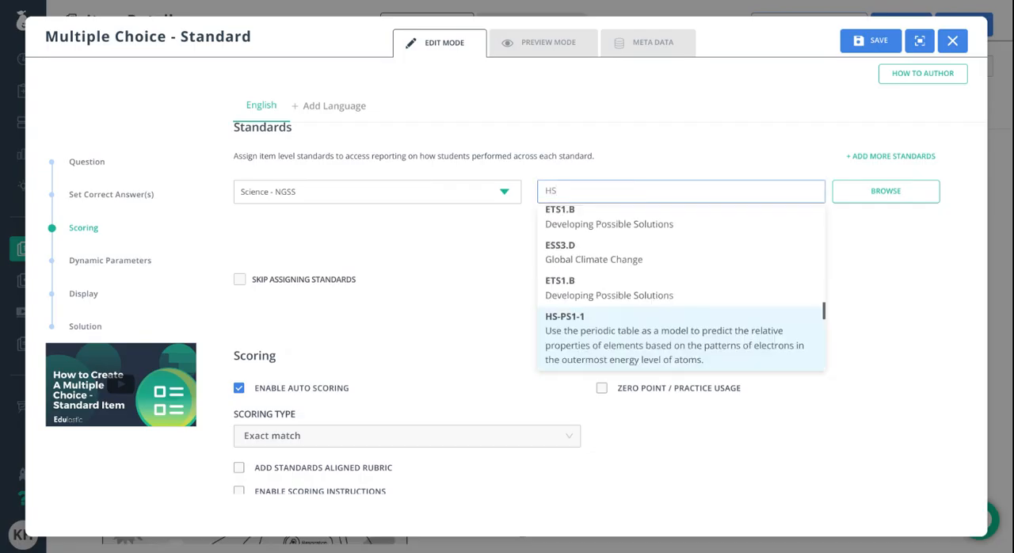
text(-LS2-1)
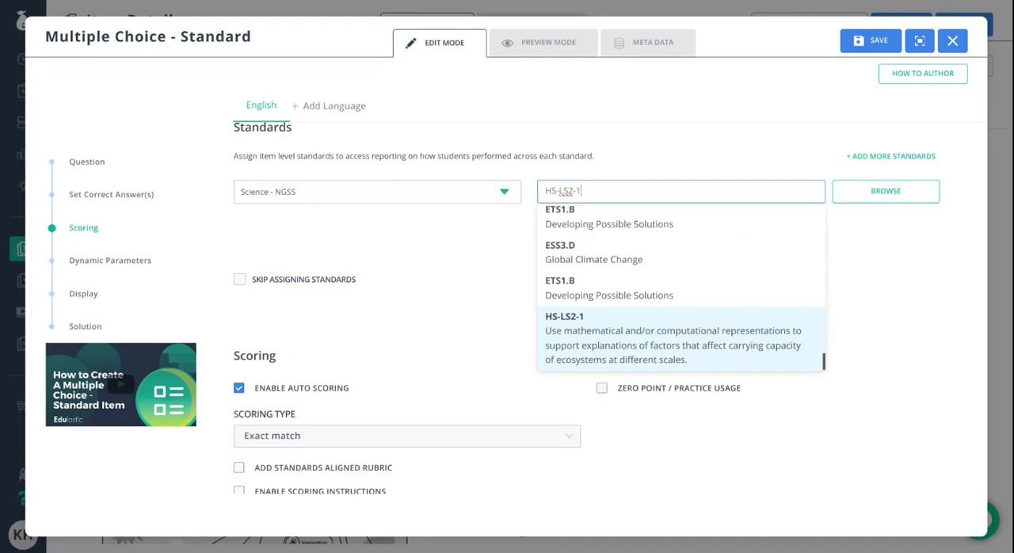
click(679, 354)
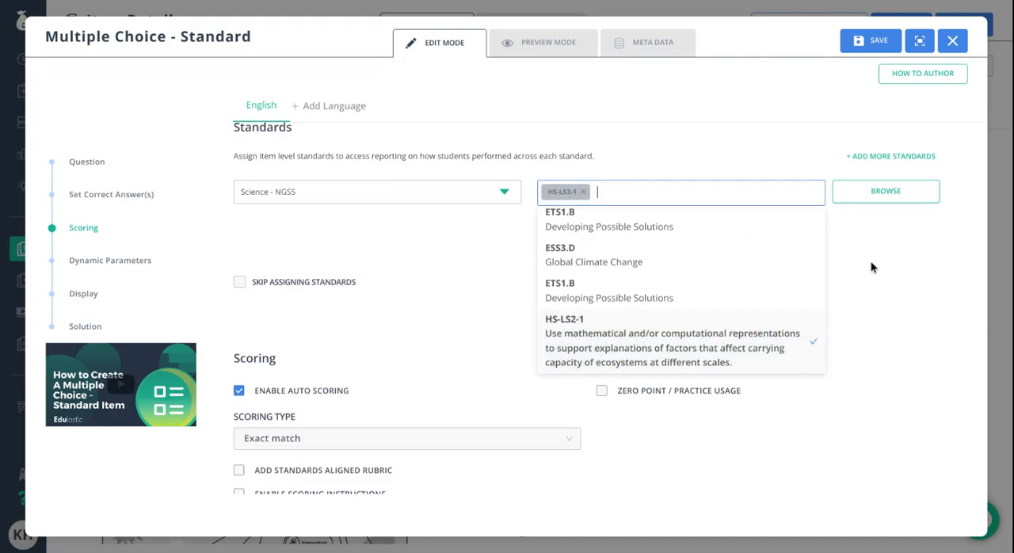
click(871, 264)
- Look over the question's scoring and dynamic parameter settings, and review the question text and answer choices
scroll(669, 362, up, 1)
scroll(669, 360, up, 1)
scroll(490, 382, down, 3)
scroll(477, 378, down, 1)
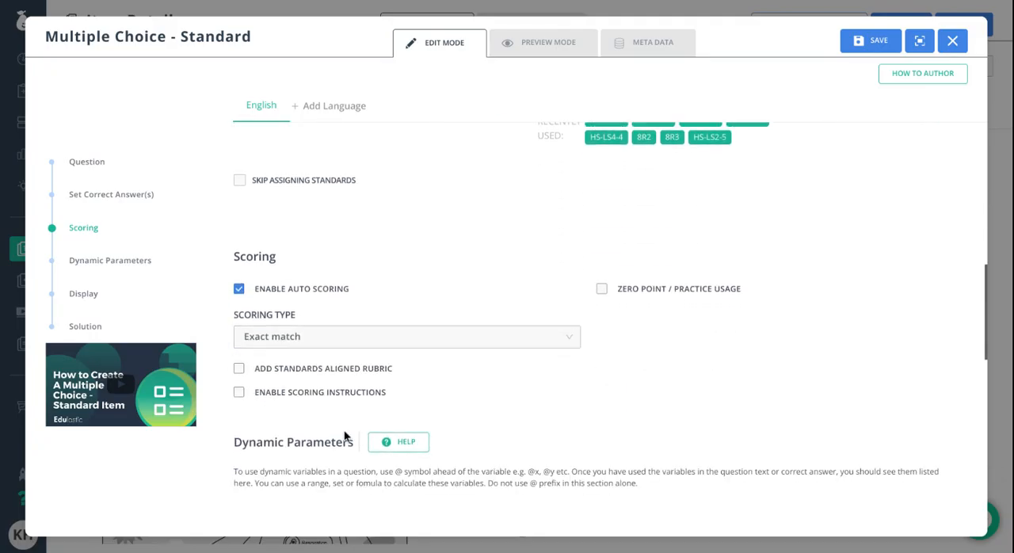
scroll(467, 413, down, 1)
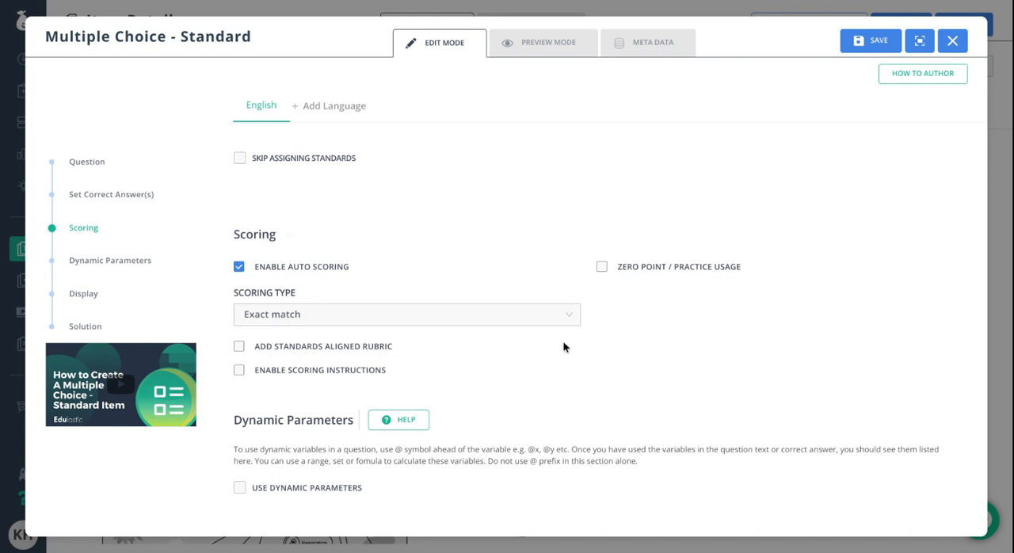
scroll(565, 346, down, 4)
scroll(564, 345, down, 2)
scroll(558, 349, up, 2)
scroll(558, 347, up, 10)
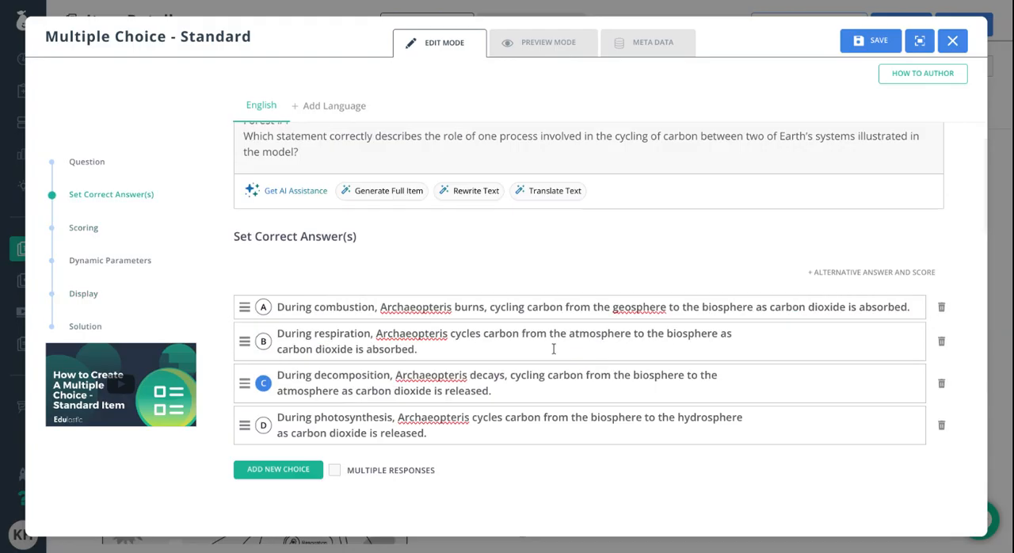
scroll(553, 347, up, 1)
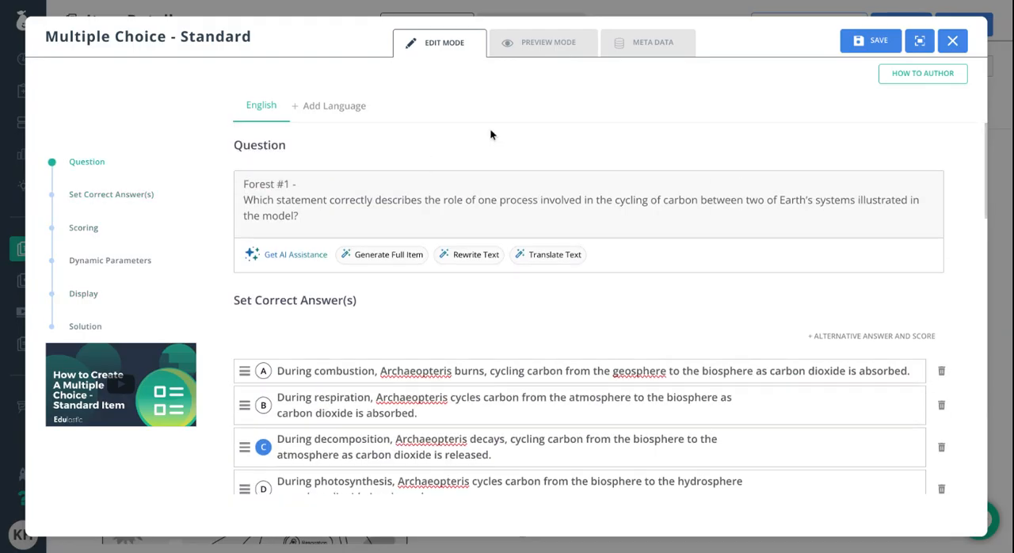
- Add Spanish and Arabic as additional languages for the multiple-choice question
click(336, 111)
click(412, 167)
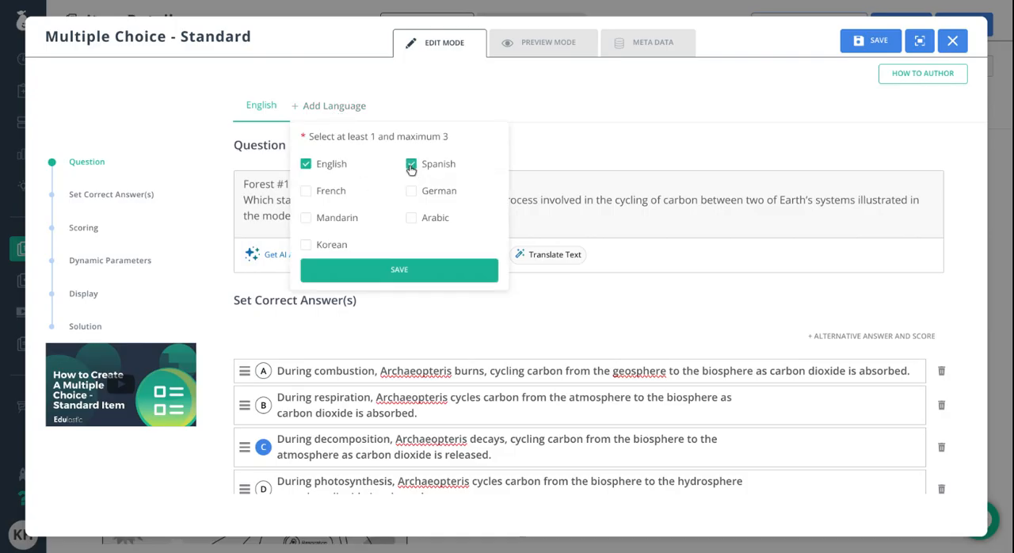
click(411, 219)
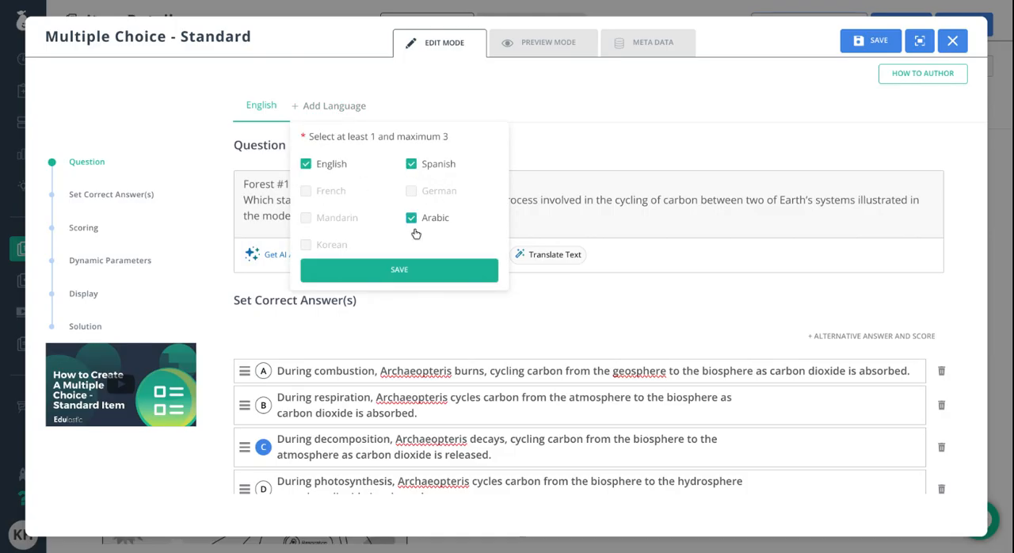
click(434, 279)
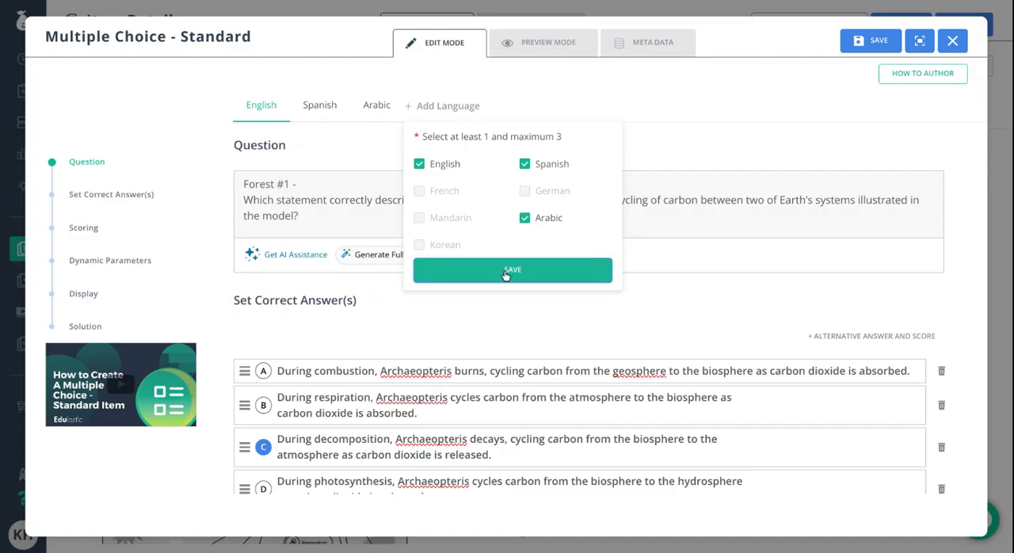
click(596, 98)
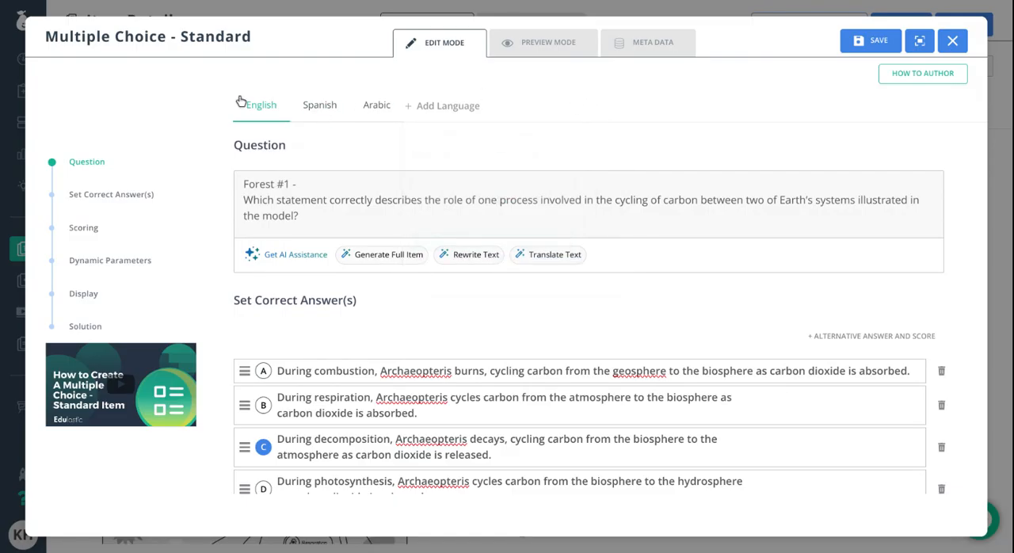
- Generate an AI translation of the question text for the Arabic version and replace its English question sentence with the translation
click(376, 105)
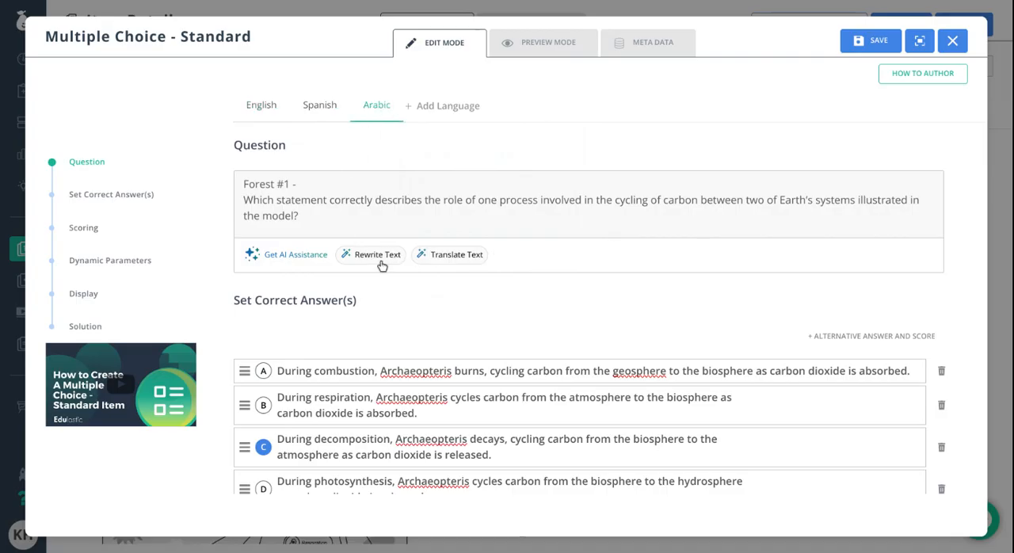
click(456, 255)
click(783, 248)
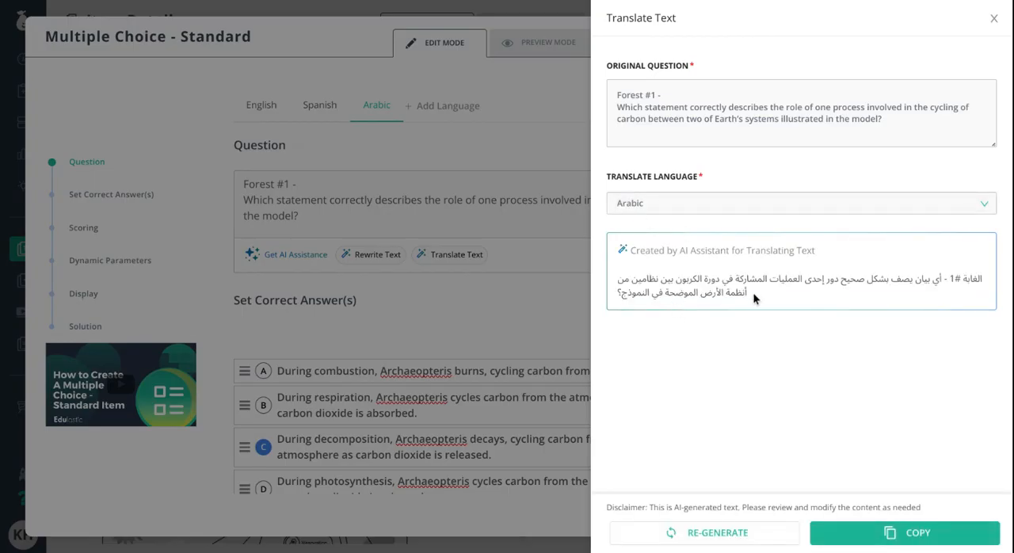
click(940, 536)
click(994, 17)
drag(326, 227, 233, 200)
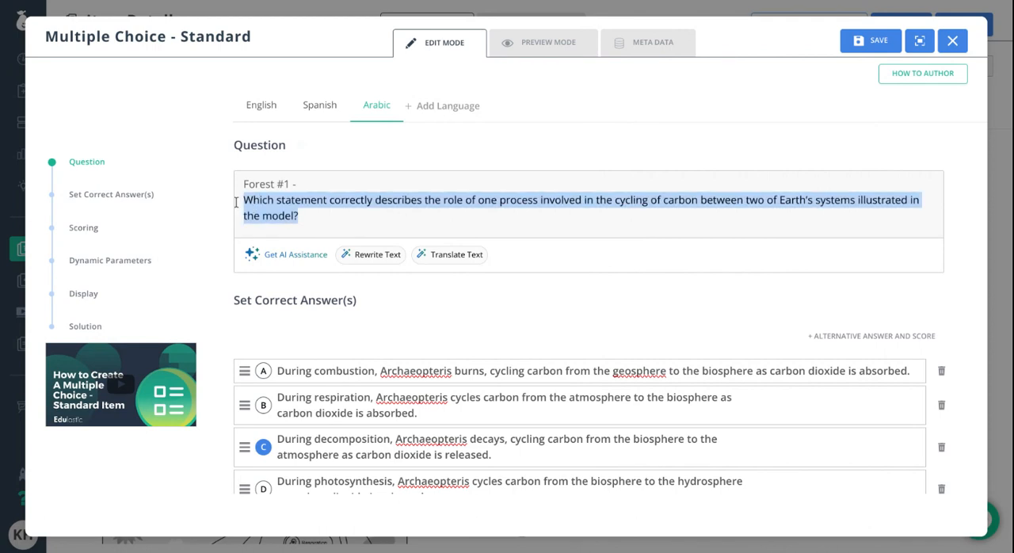
key(ctrl+v)
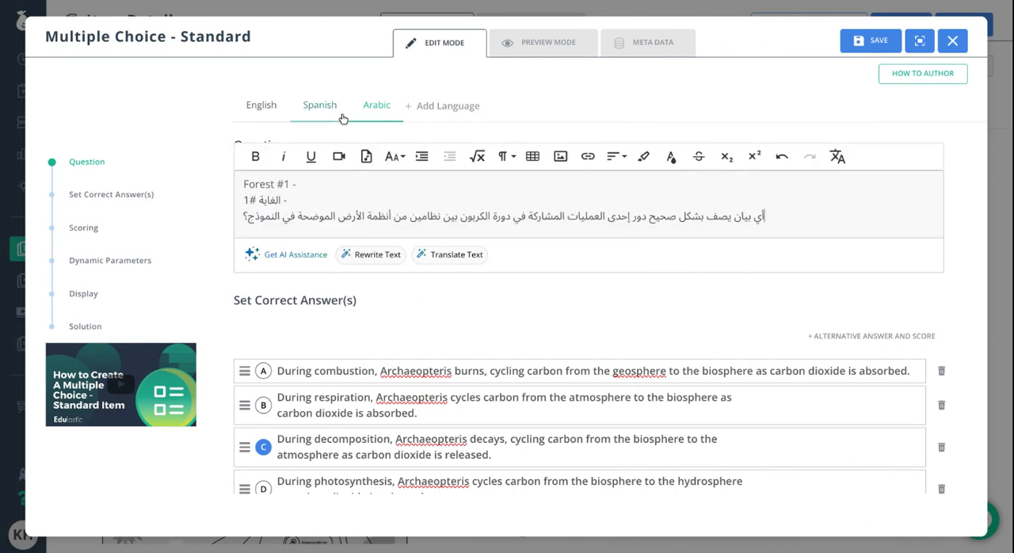
- Generate an AI translation for the Spanish version, replace the English question sentence with it, and delete the leftover "Forest #1 -" text
click(313, 104)
click(467, 255)
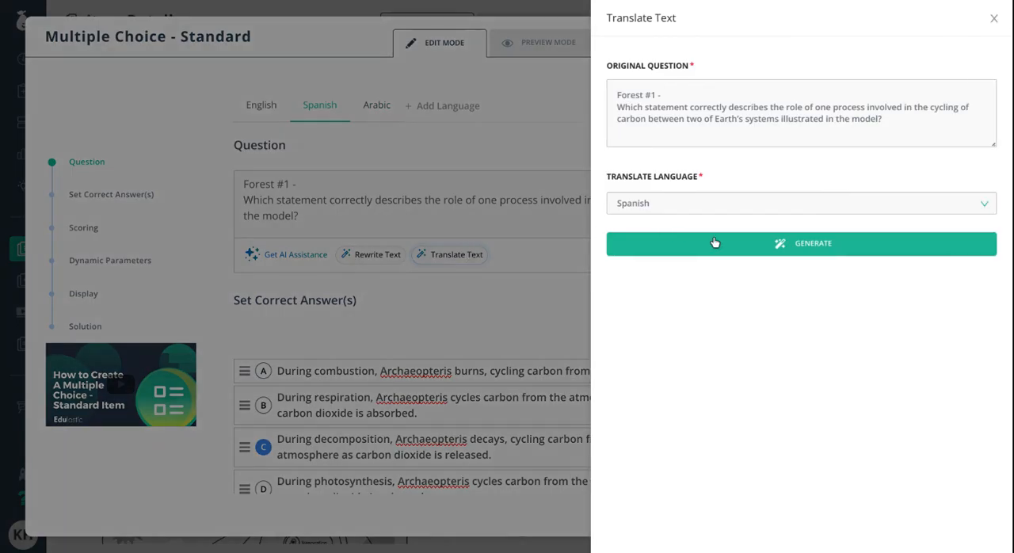
click(687, 243)
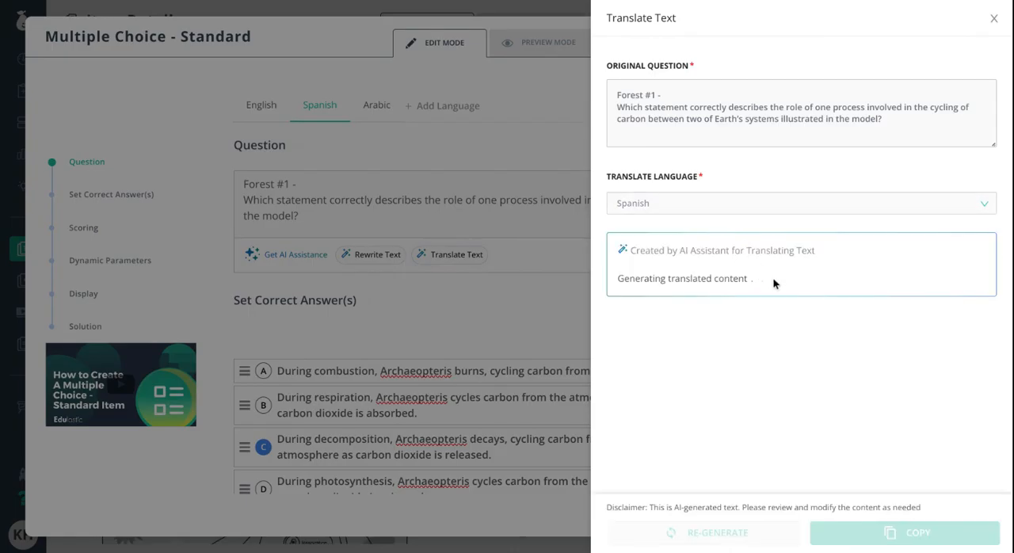
drag(697, 306, 615, 276)
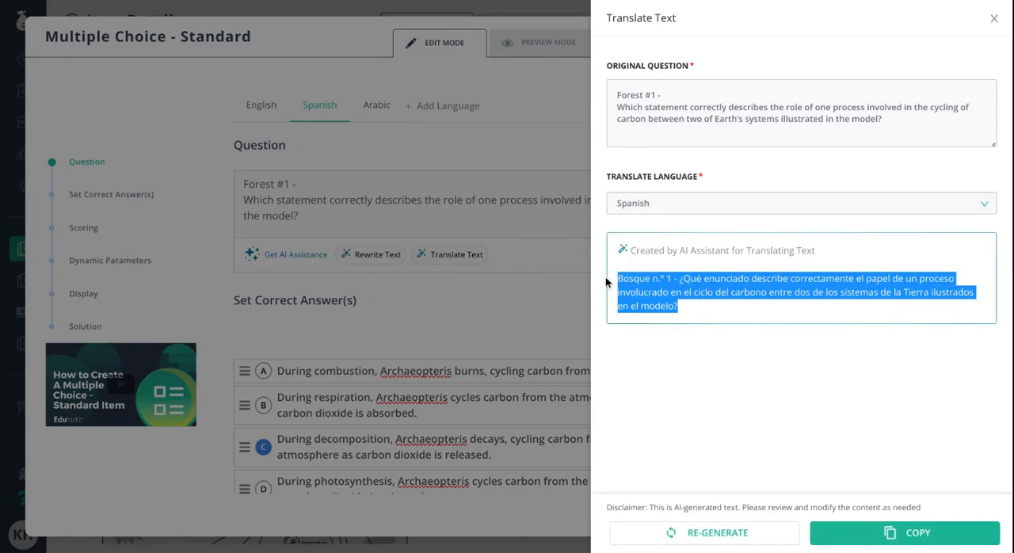
click(928, 531)
click(993, 17)
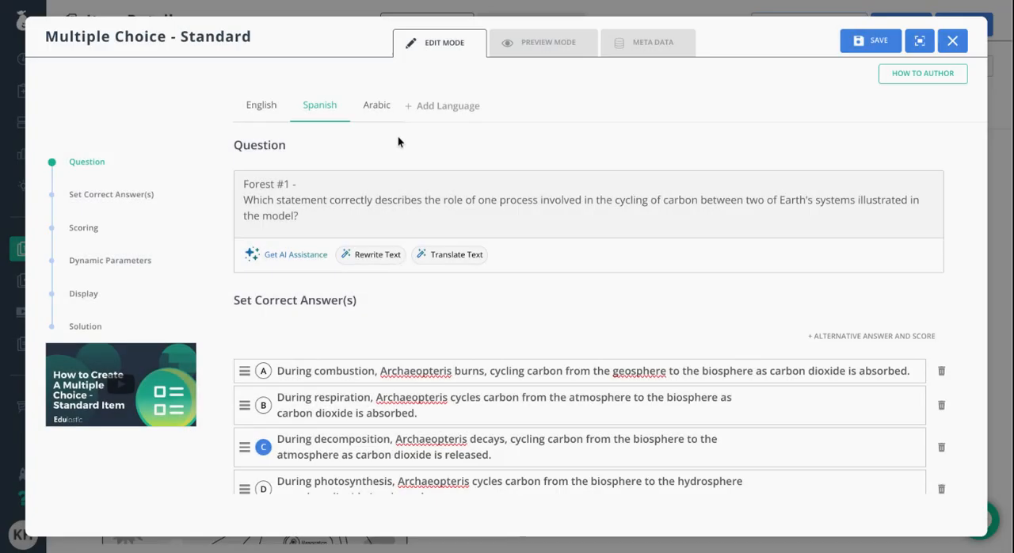
drag(311, 215, 219, 201)
key(ctrl+v)
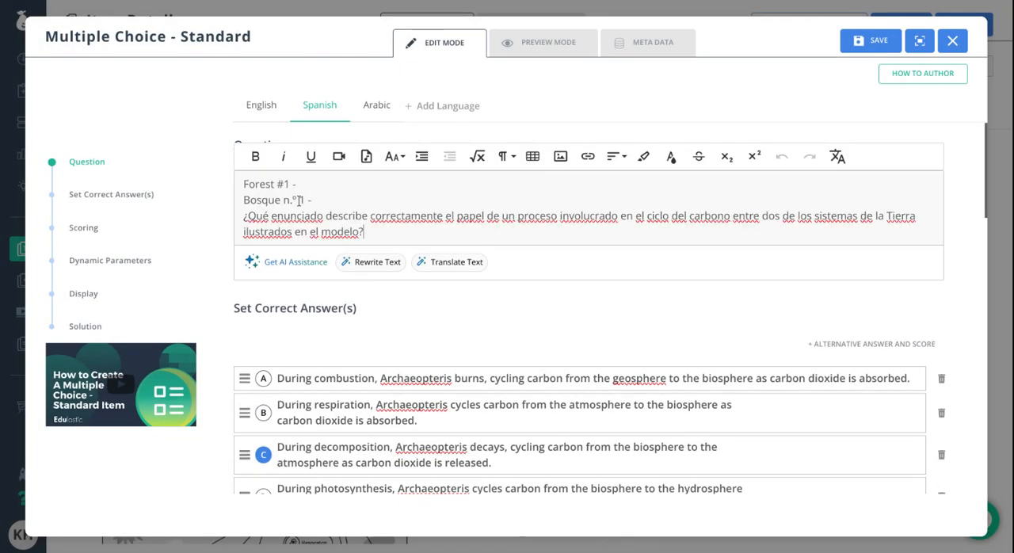
drag(304, 184, 231, 176)
key(BackSpace)
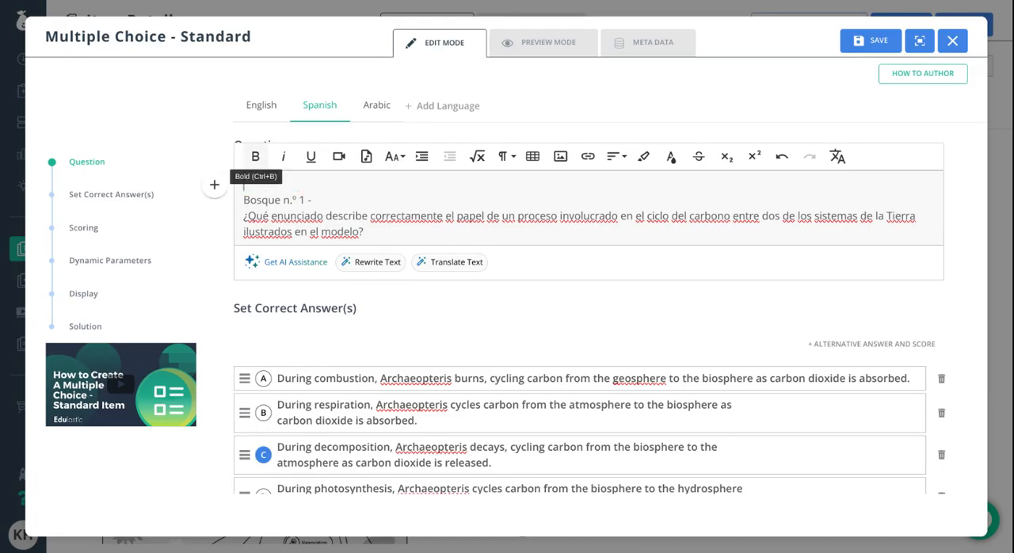
- Preview the question in English, Spanish and Arabic, and save it
click(273, 105)
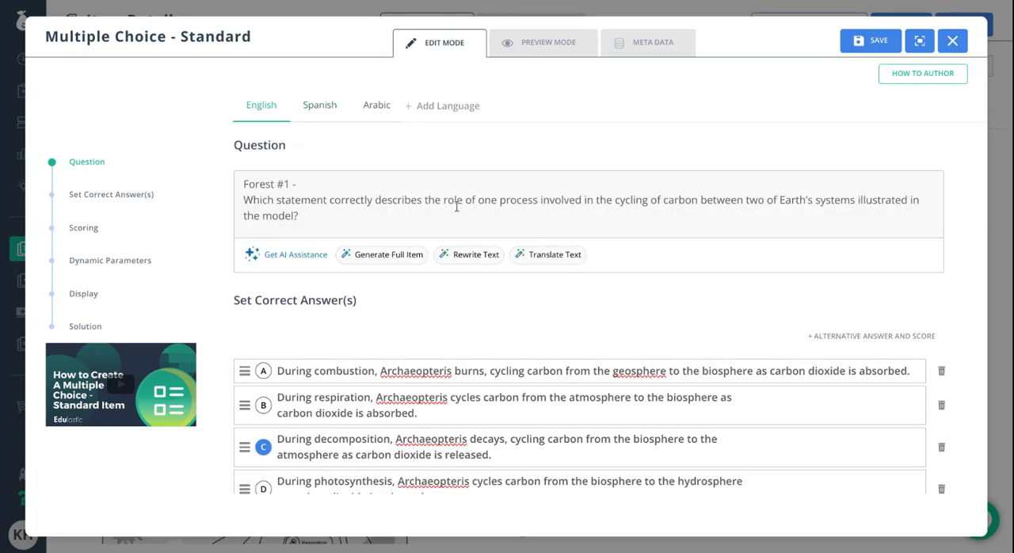
click(542, 41)
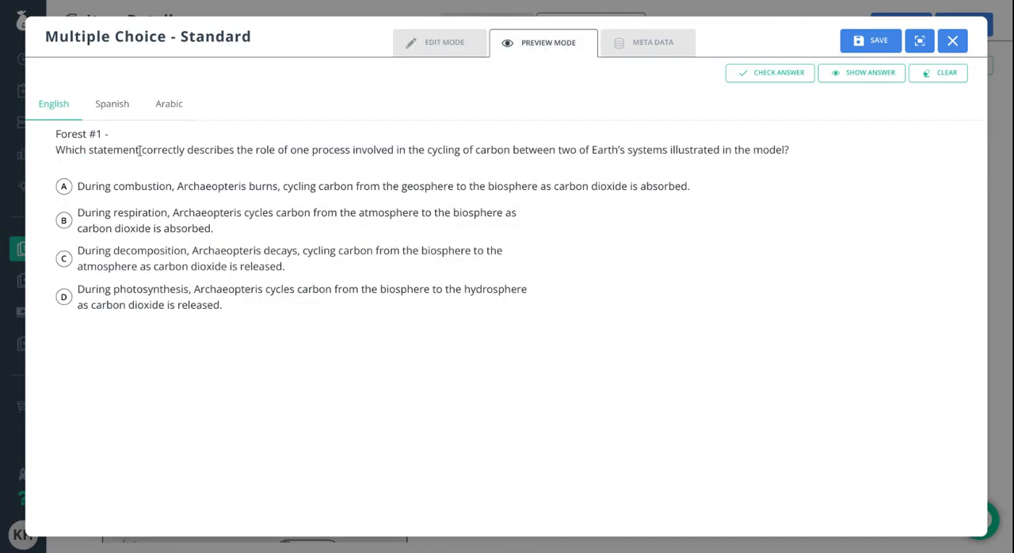
click(111, 104)
click(176, 106)
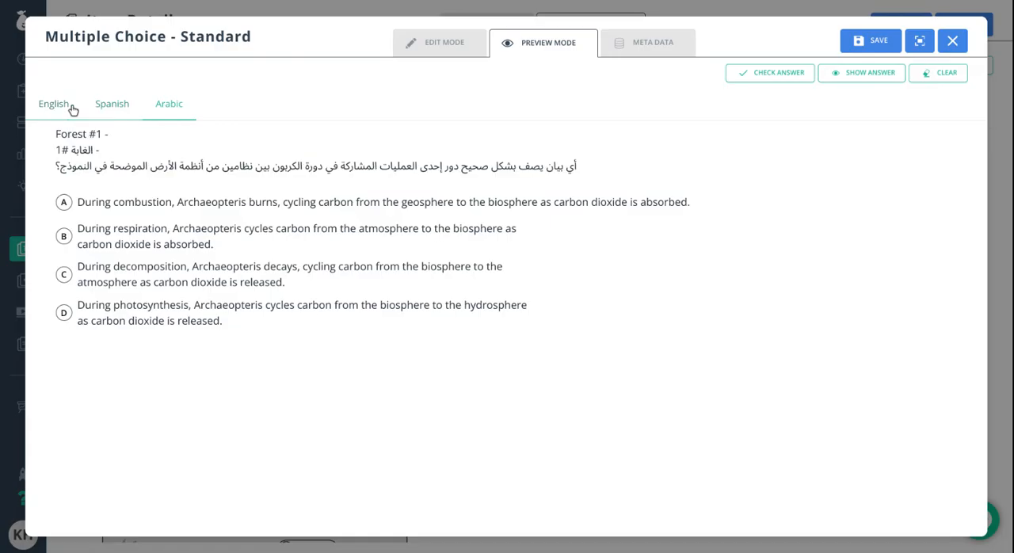
click(72, 108)
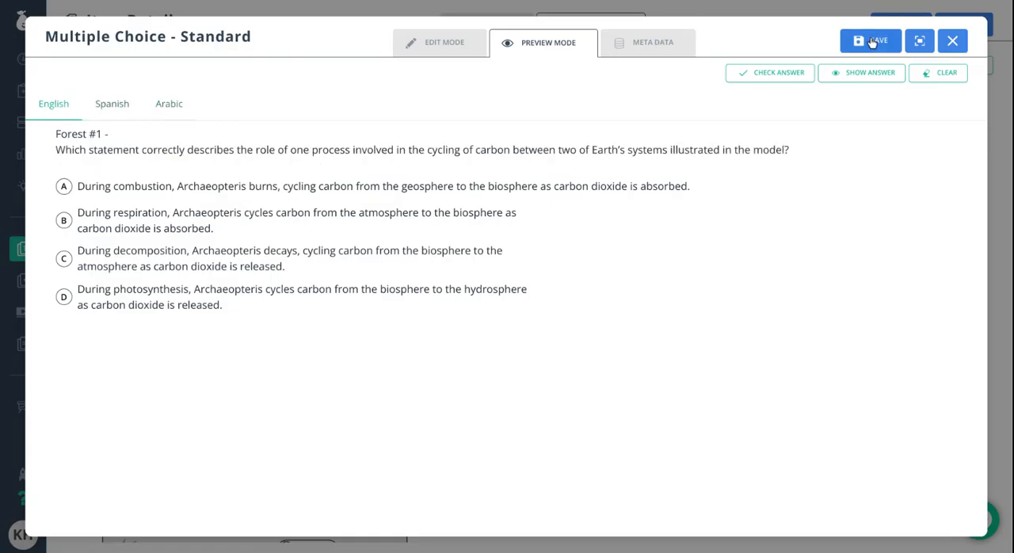
click(884, 41)
click(880, 41)
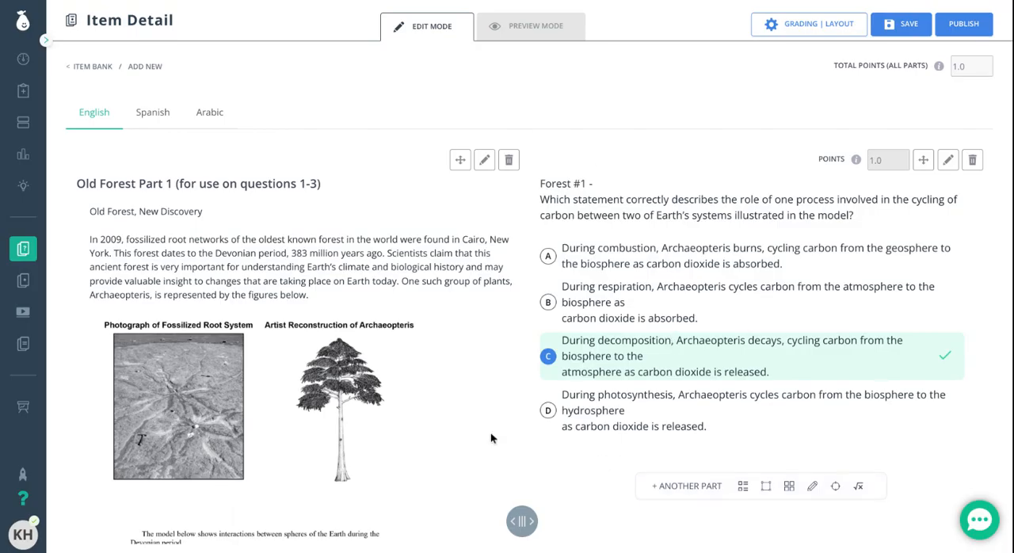
- Add a text resource below the Old Forest stimulus with the heading "Forest Part 2 (questions 2 and 3)"
scroll(365, 400, down, 4)
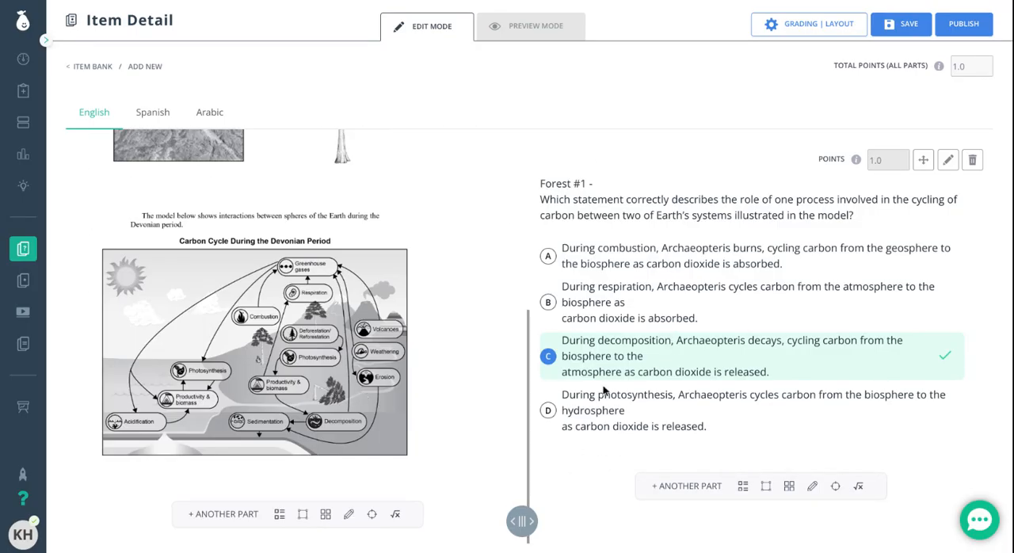
click(237, 514)
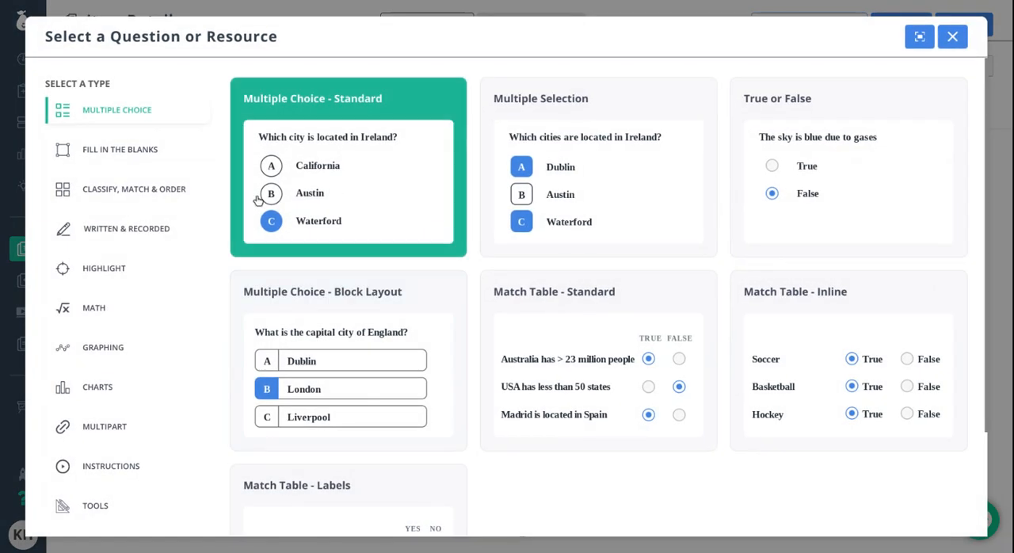
click(121, 468)
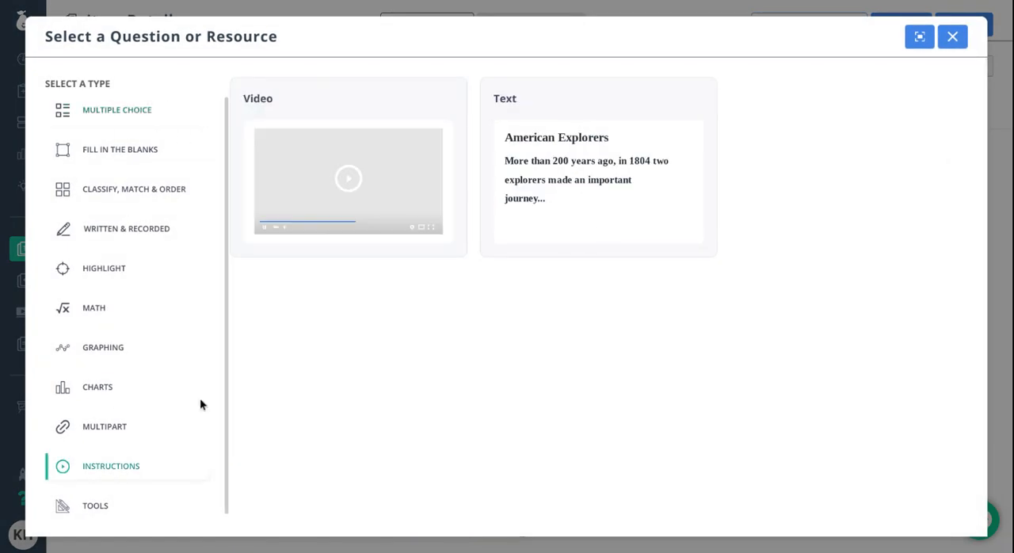
click(595, 177)
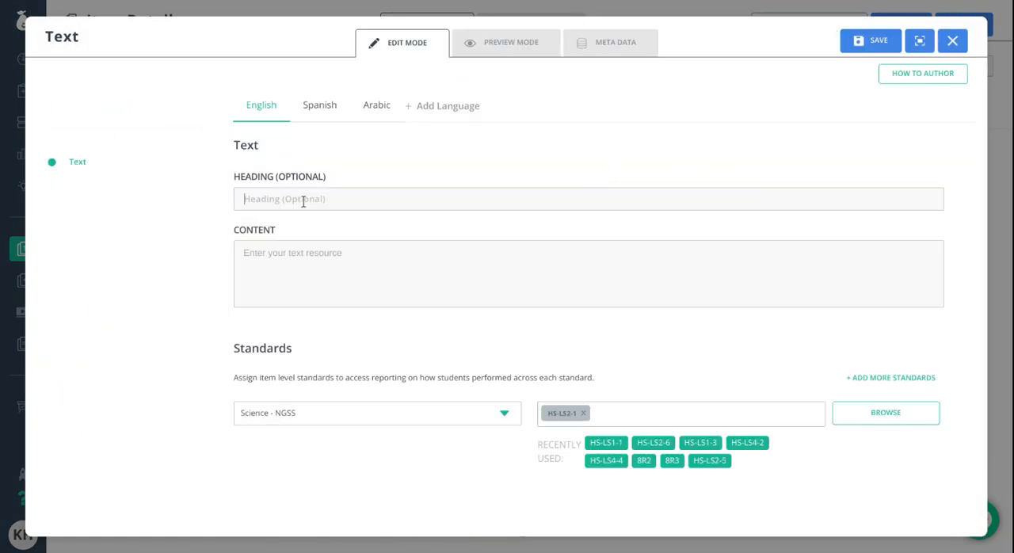
text(Forest Part 2 (questions 2 and 3)
- Paste the passage starting "The data below summarize some of the changes" as the resource's content and remove its stray line breaks
click(422, 257)
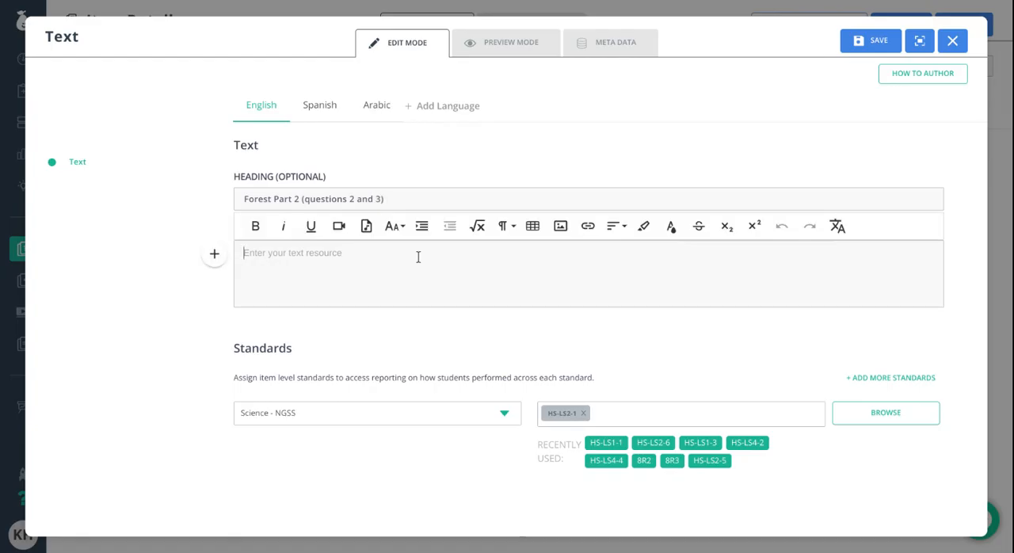
text(The data below summarize some of the changes that occurred in biotic and abiotic factors present on Earth from before the Devonian period to the present day. The shaded areas on each graph identify the Devonian period.)
click(244, 268)
key(BackSpace)
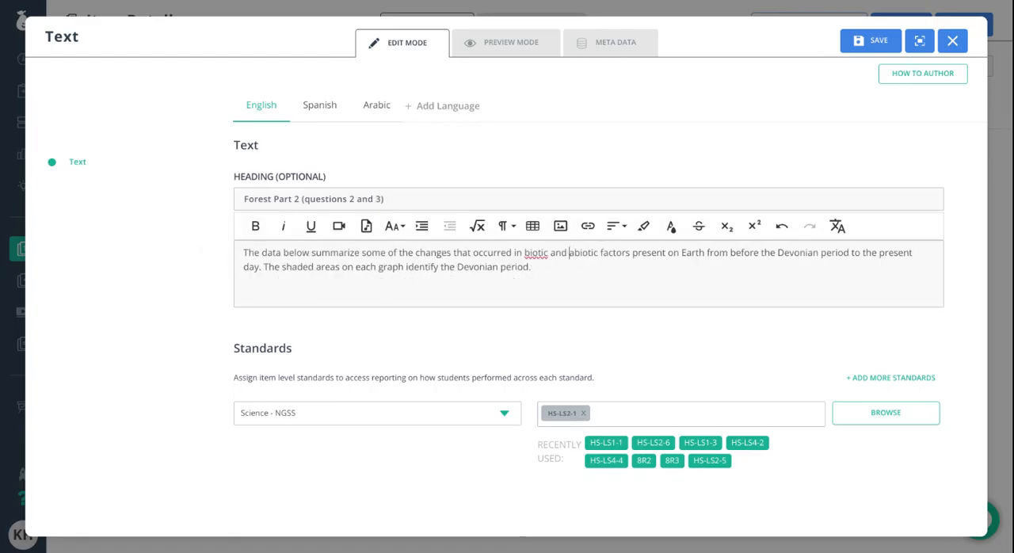
key(BackSpace)
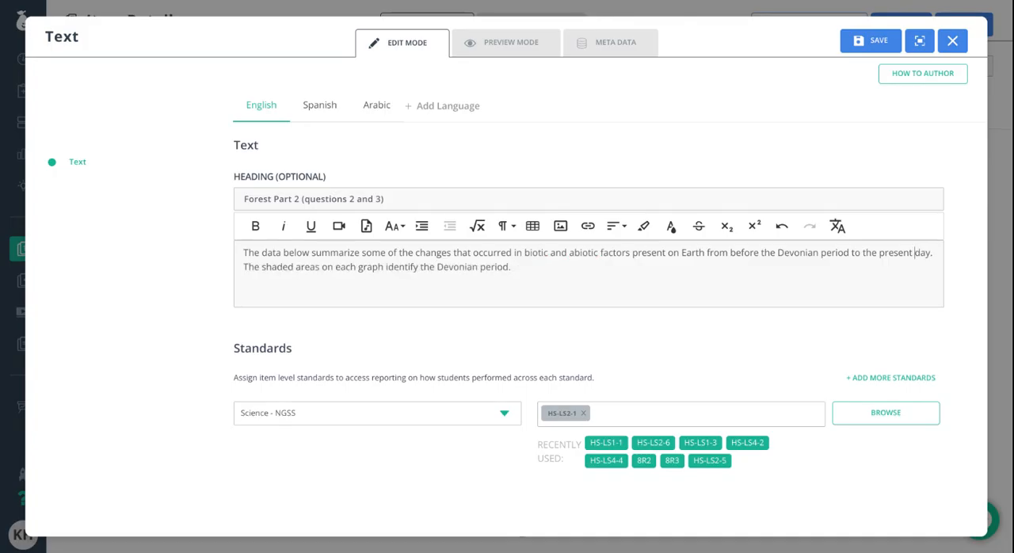
key(BackSpace)
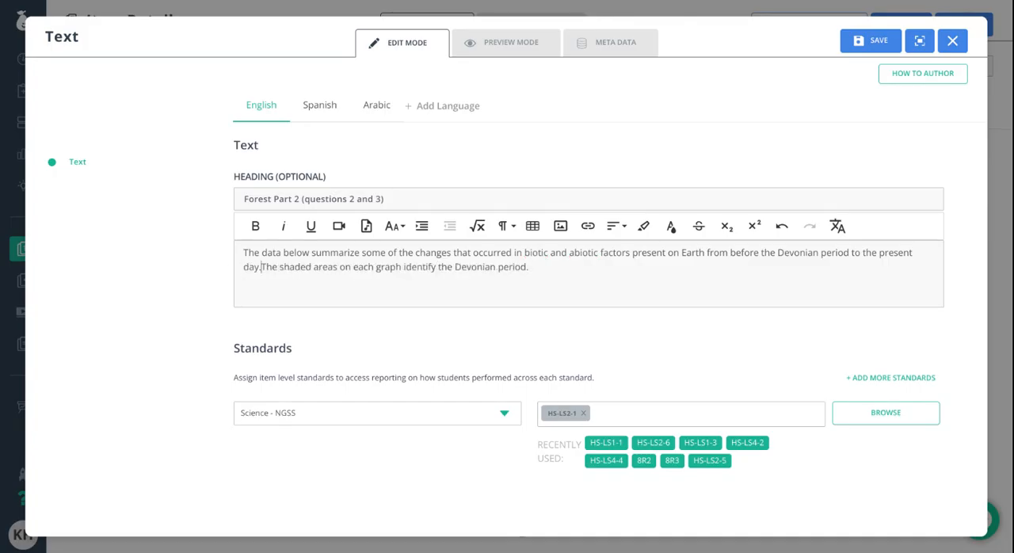
- Increase the font size of the whole Forest Part 2 passage
drag(529, 273, 237, 252)
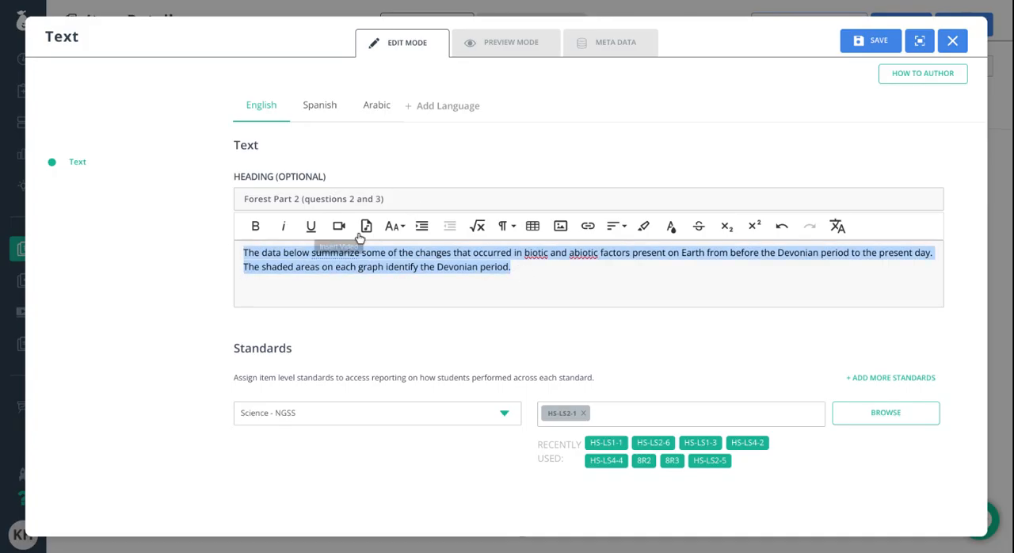
click(394, 226)
click(428, 292)
click(572, 290)
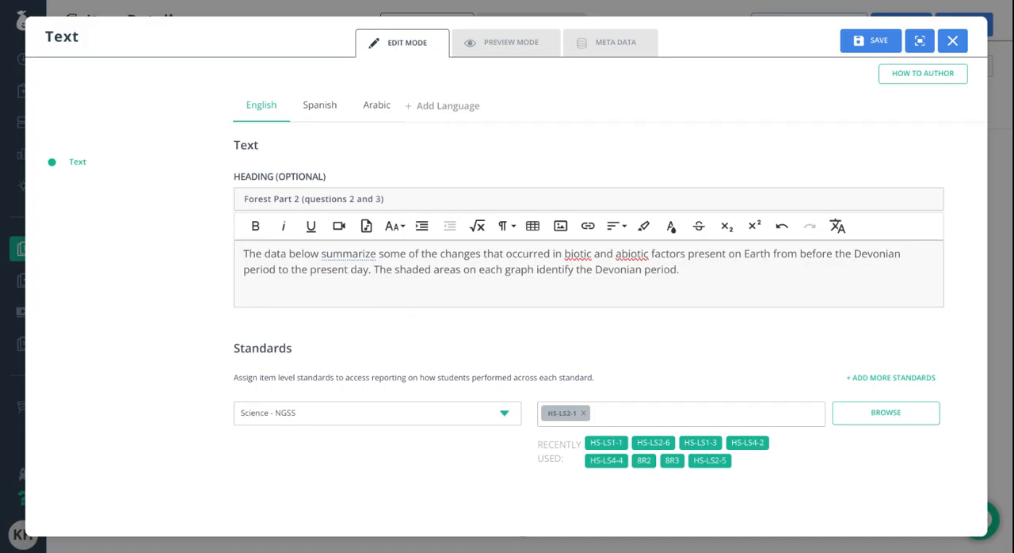
click(554, 282)
- Paste the image of the carbon dioxide, oxygen and species diversity graphs below the passage and enlarge it to roughly twice its width
click(690, 271)
key(Return)
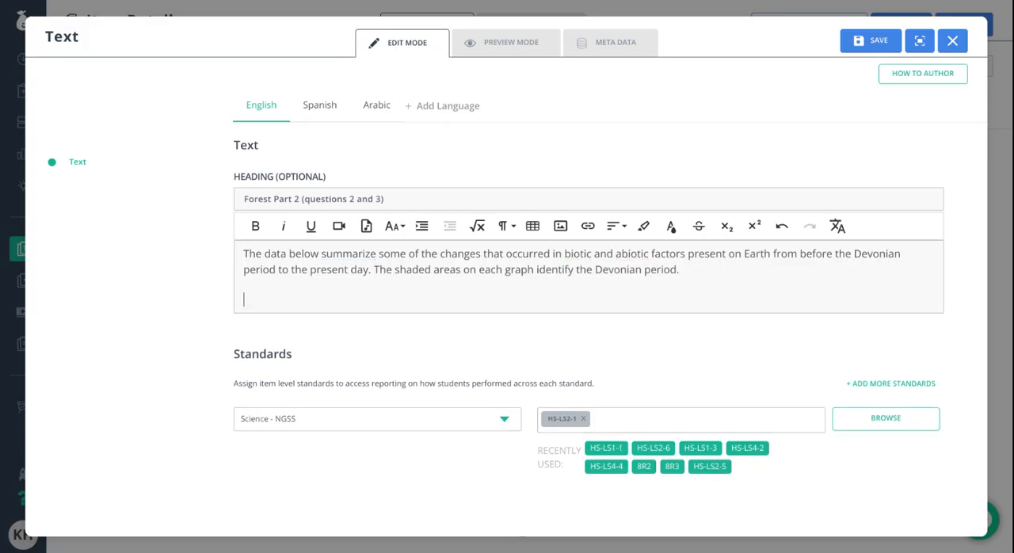
key(ctrl+v)
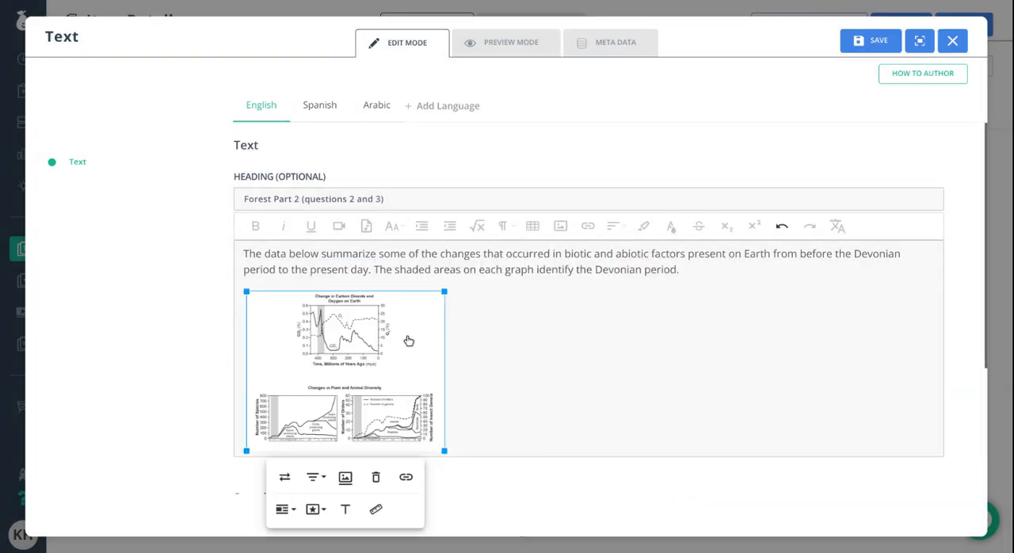
drag(445, 452, 794, 462)
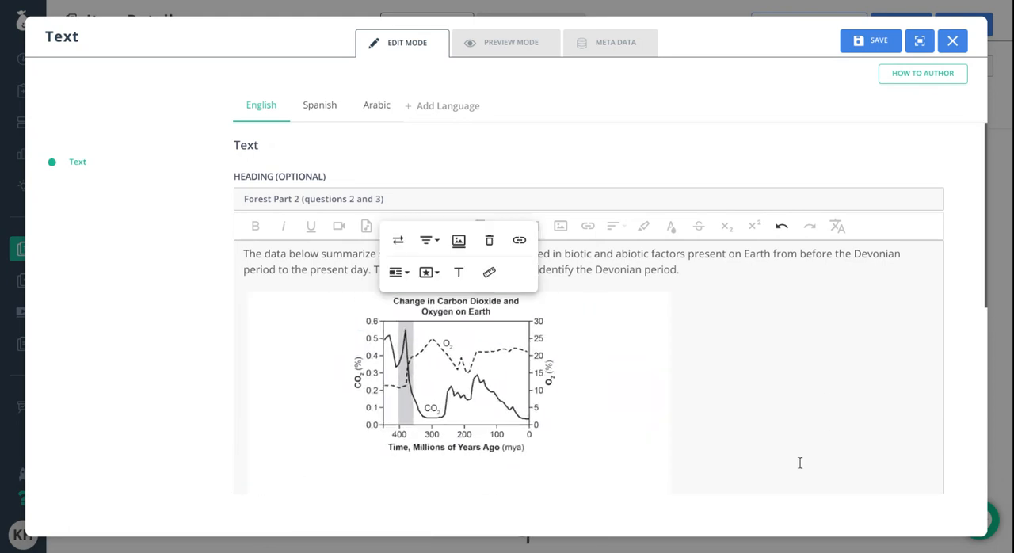
- Remove the HS-LS2-1 standard from the Forest Part 2 text resource and save the resource
scroll(795, 462, down, 5)
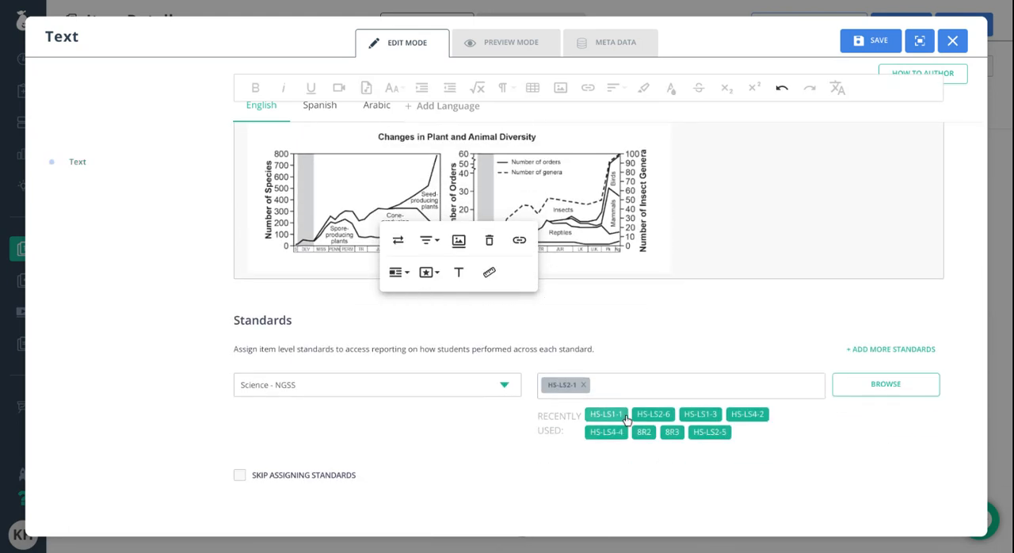
click(591, 386)
click(583, 386)
scroll(608, 358, up, 10)
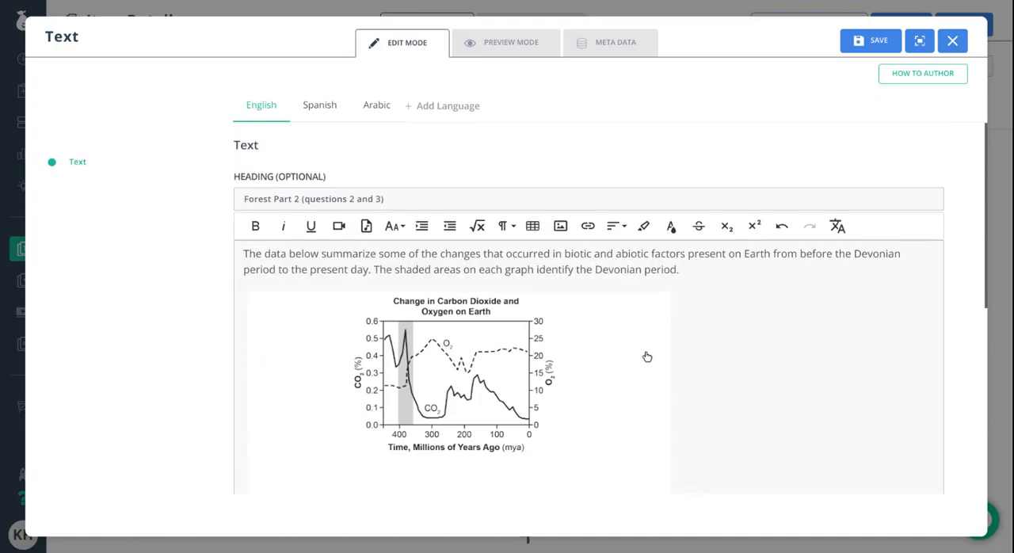
click(872, 40)
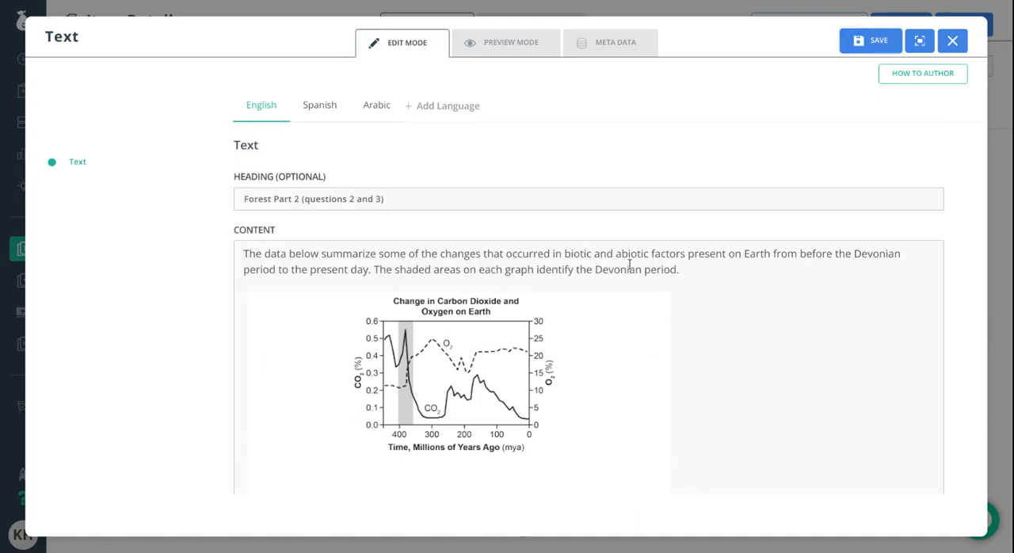
- Add an Essay with Rich Text question as a new part of the question column
scroll(393, 332, down, 5)
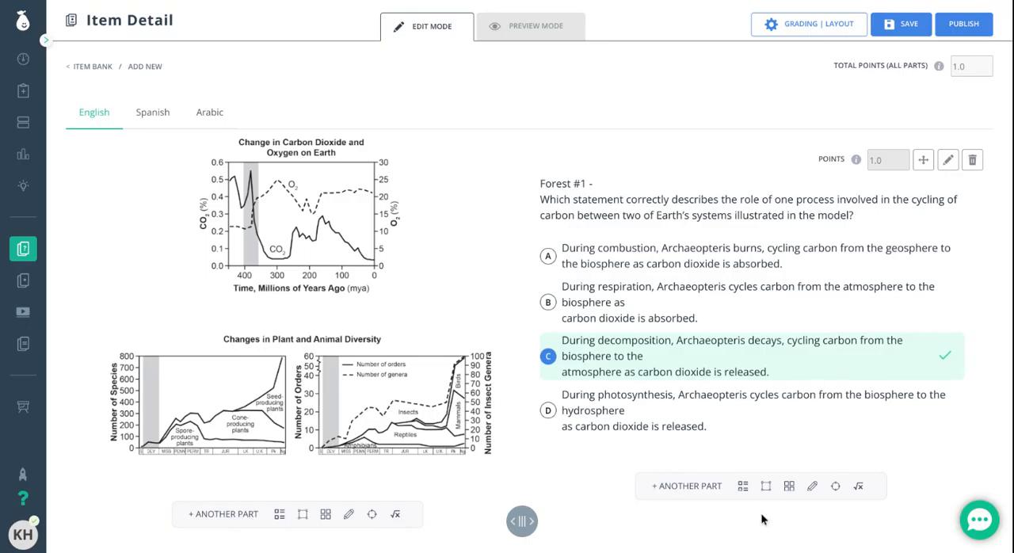
click(812, 490)
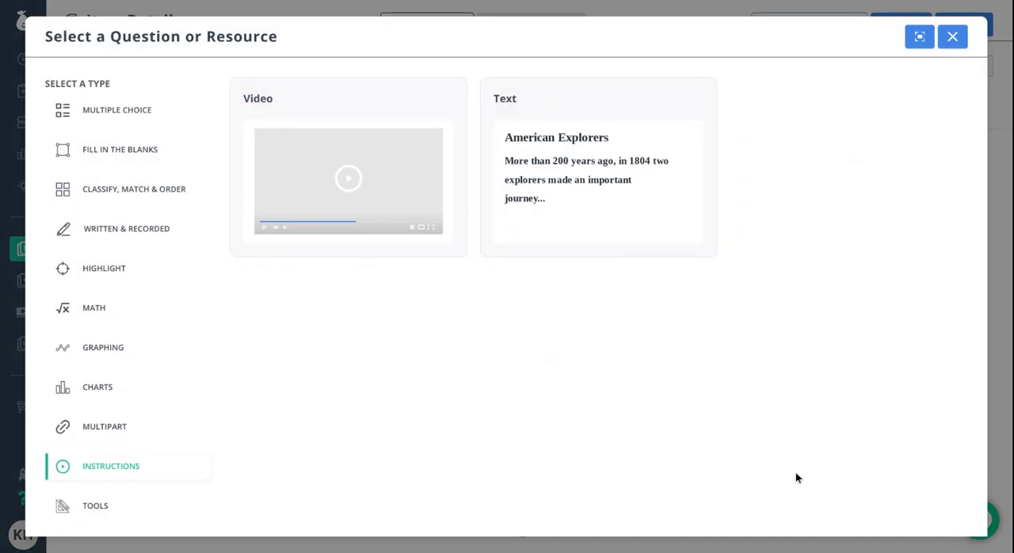
click(123, 228)
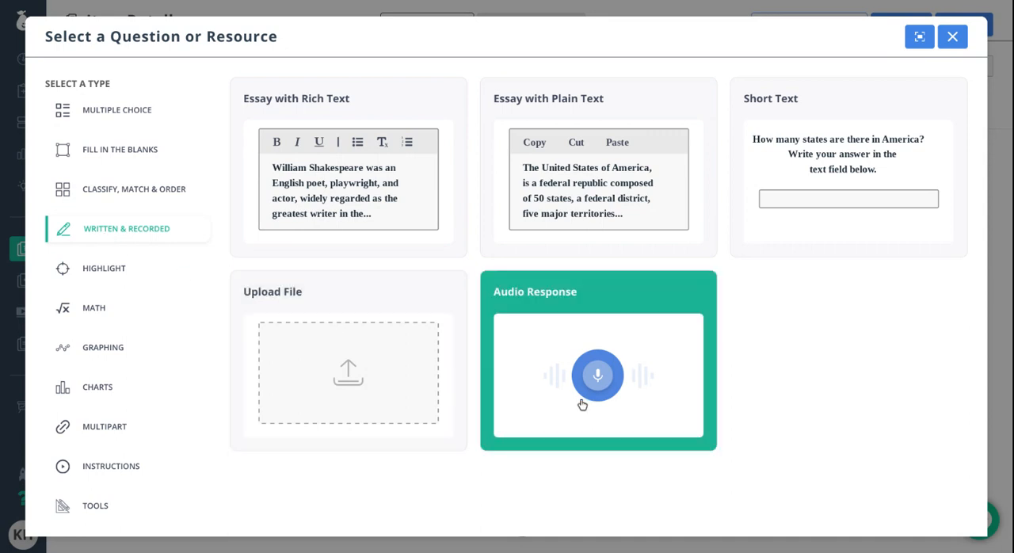
click(351, 173)
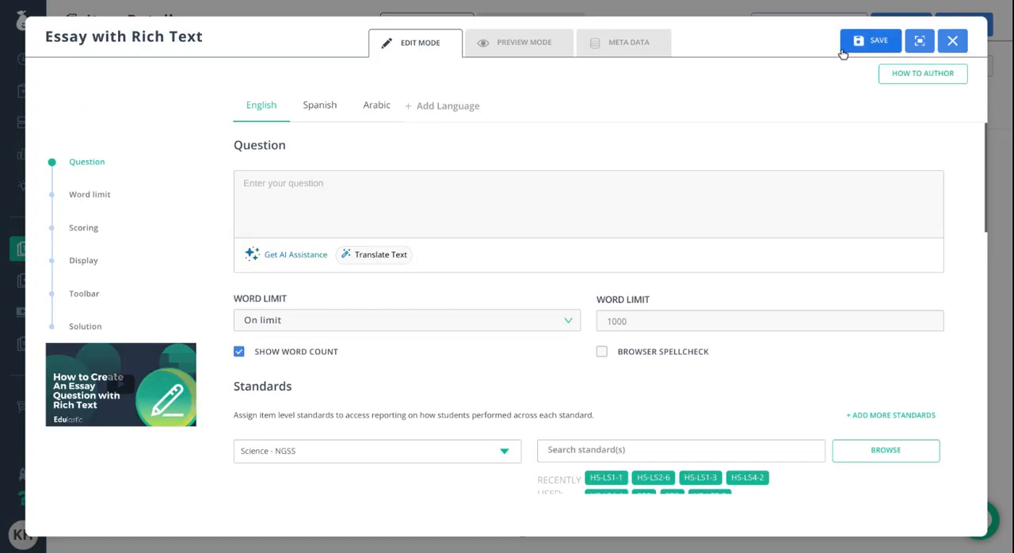
- Paste the prompt starting "Identify numerical evidence from the graphs" as the essay question and prefix it with "#6 -"
click(324, 193)
text(Identify numerical evidence from the graphs that supports an argument that oxygen levels affected animal evolution during the Devonian period as a part of a feedback between the atmosphere and biosphere.)
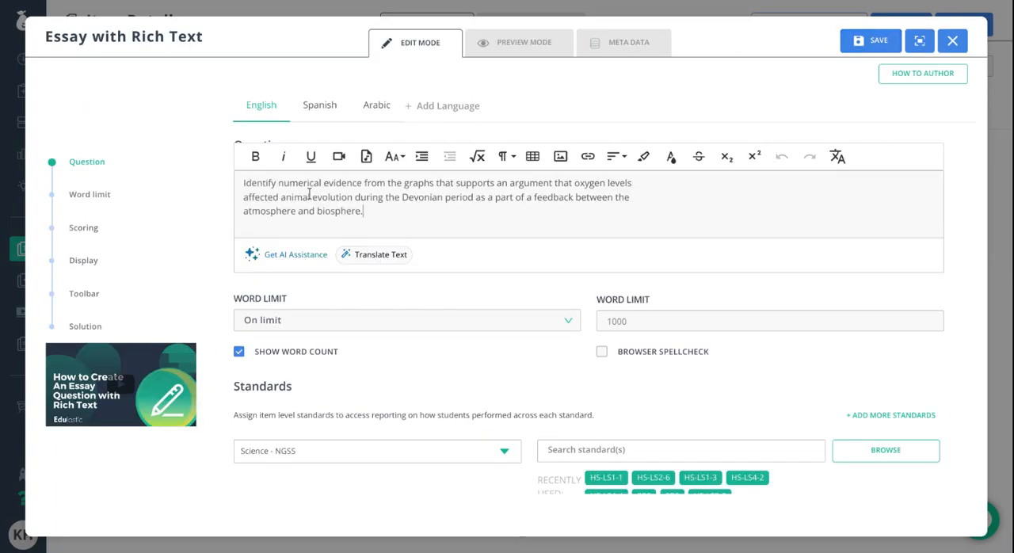
click(244, 184)
text(#6 -)
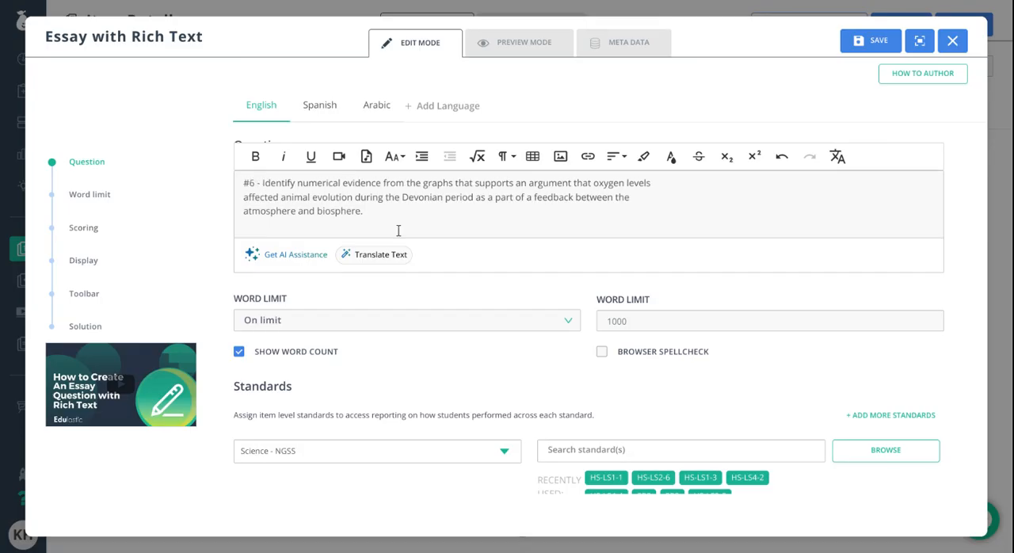
- Remove the stray line breaks before "affected" and "atmosphere" so the essay prompt runs as one paragraph
click(241, 198)
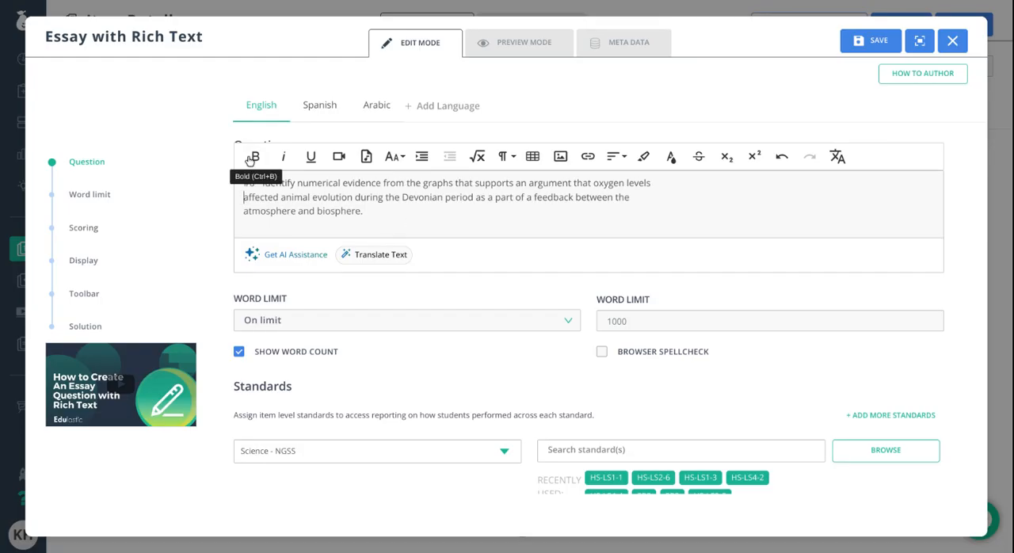
key(BackSpace)
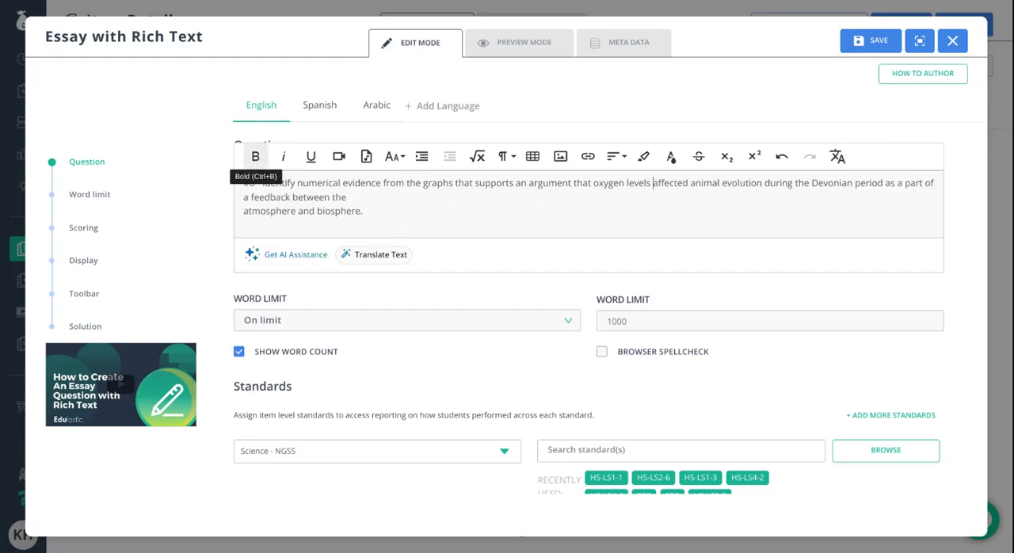
click(244, 211)
key(BackSpace)
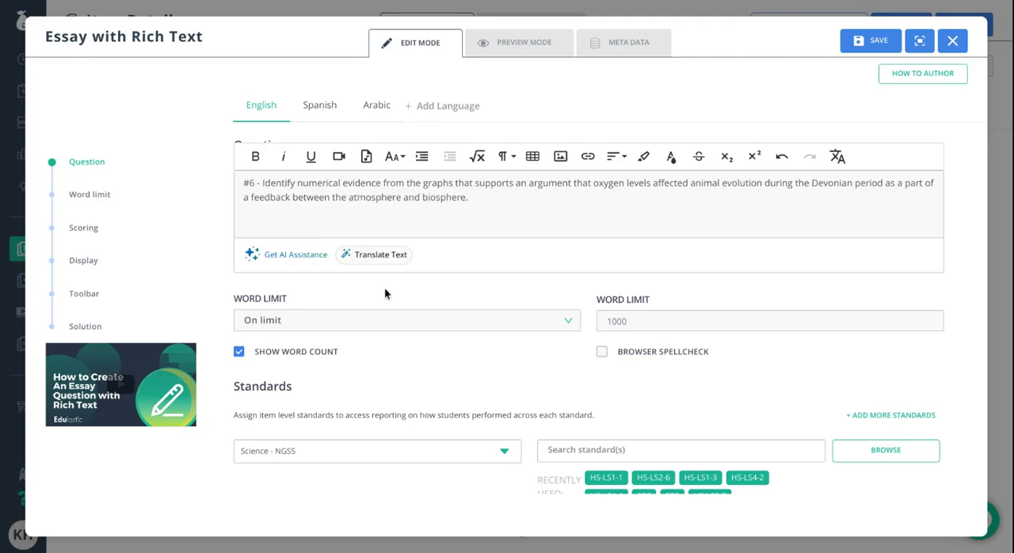
- Assign the recently used standards HS-LS2-6 and HS-LS4-2 to the essay question
scroll(396, 317, down, 3)
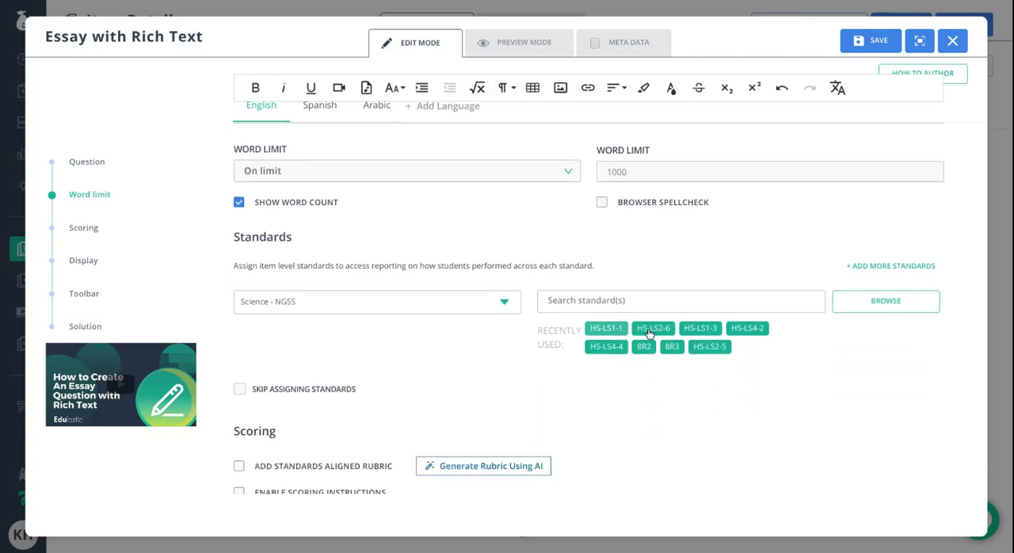
click(653, 331)
click(739, 332)
- Browse the Science - NGSS standards and add HS-LS4-1 from HS-LS4 Biological Evolution: Unity and Diversity to the essay question
scroll(492, 374, down, 3)
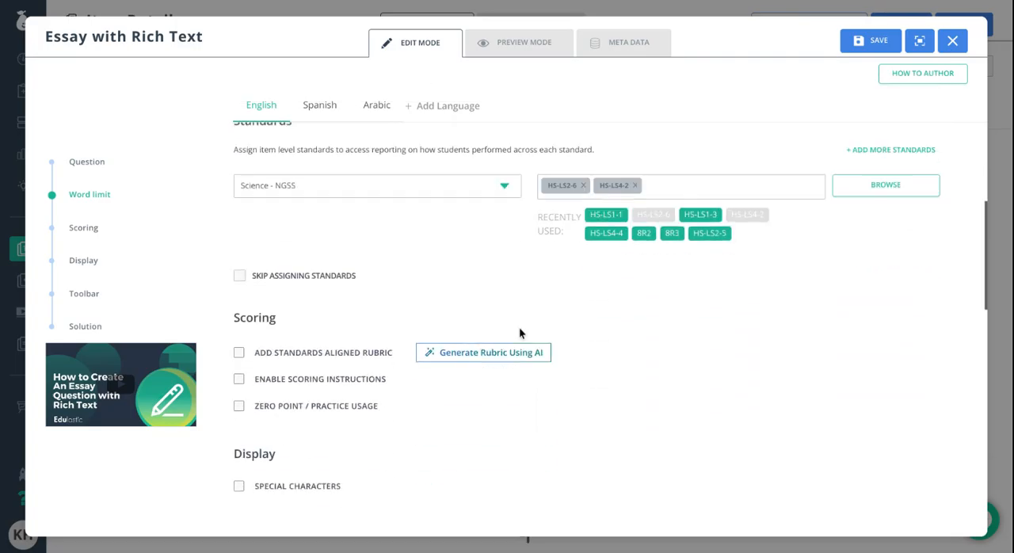
click(759, 186)
click(890, 195)
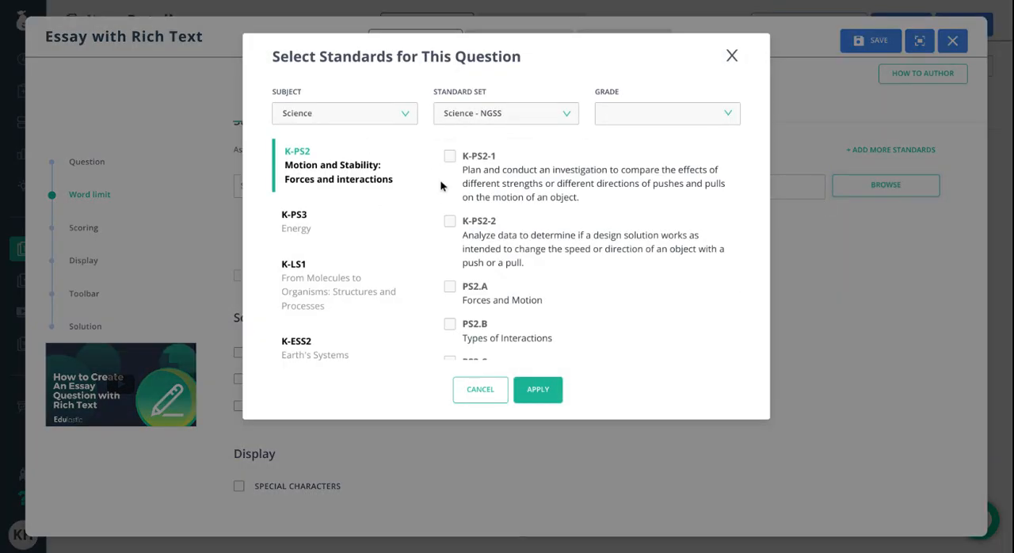
scroll(358, 250, down, 5)
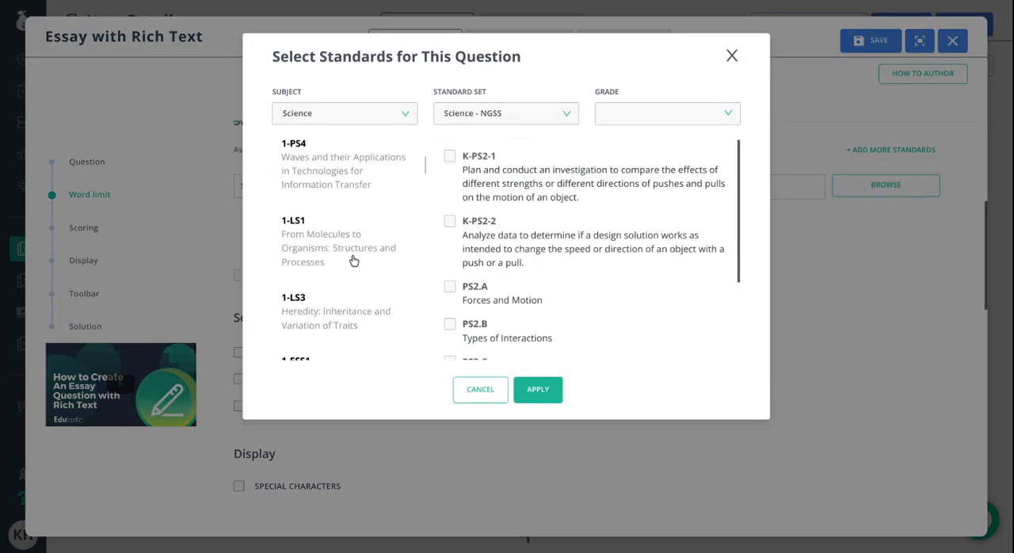
scroll(344, 187, up, 1)
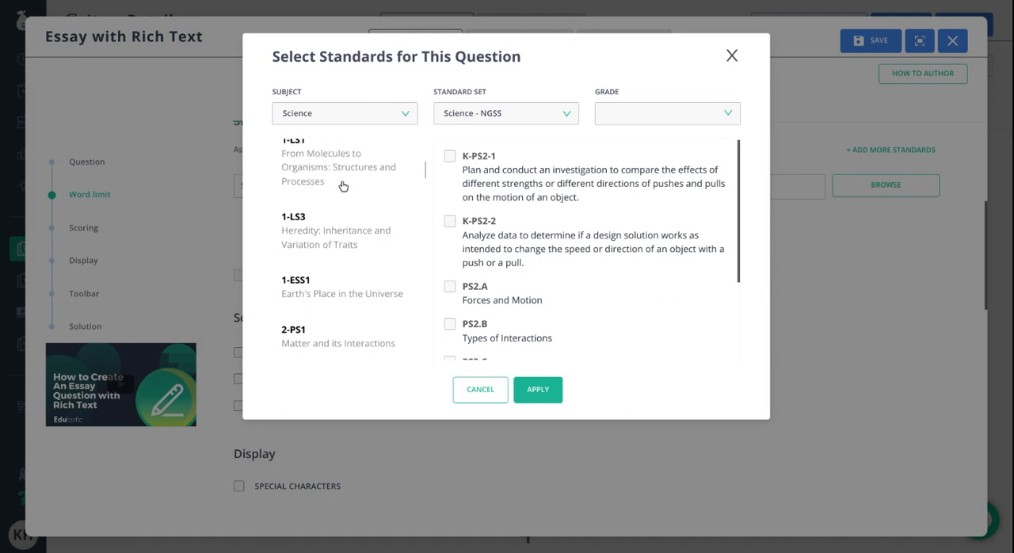
scroll(343, 186, down, 20)
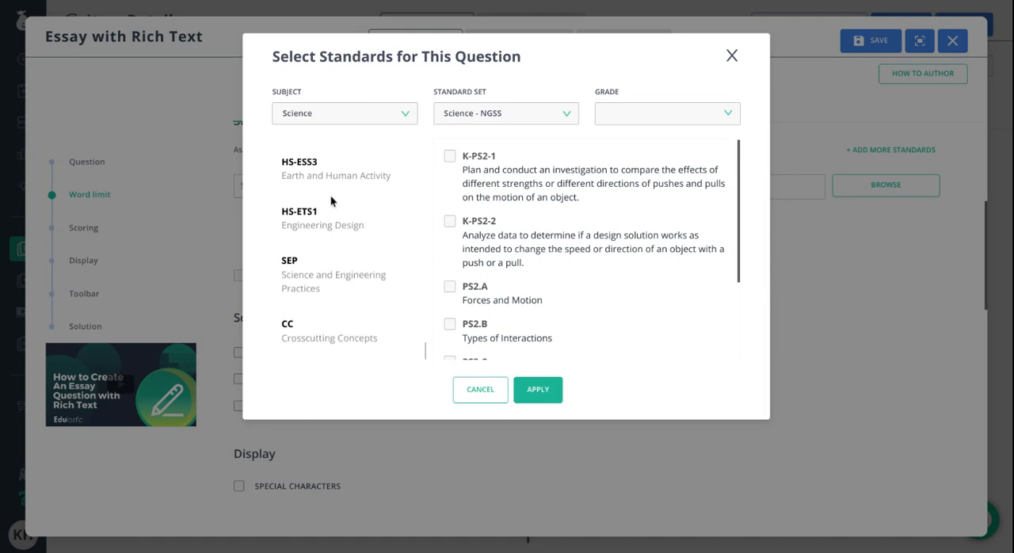
scroll(340, 223, up, 3)
scroll(341, 223, up, 1)
click(335, 253)
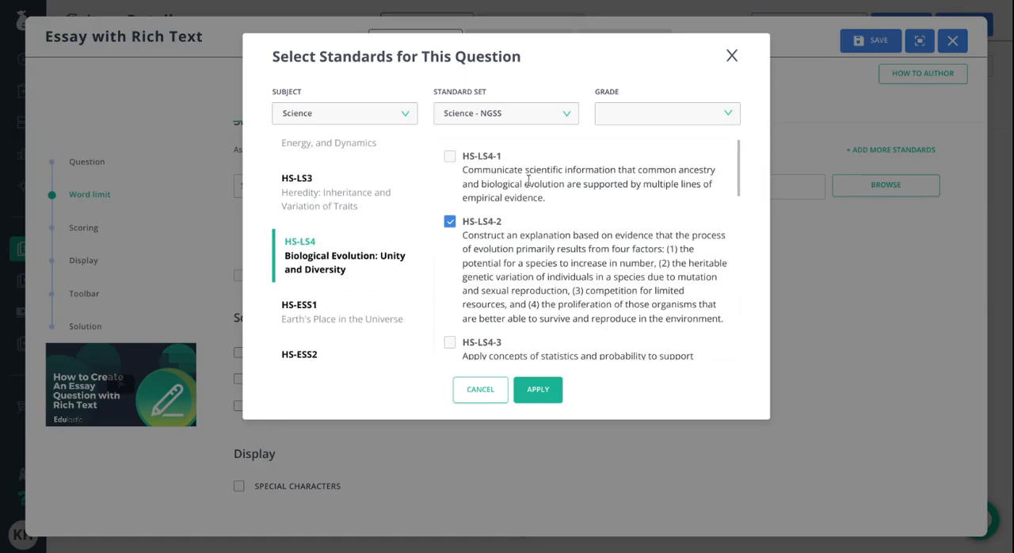
click(449, 156)
click(542, 389)
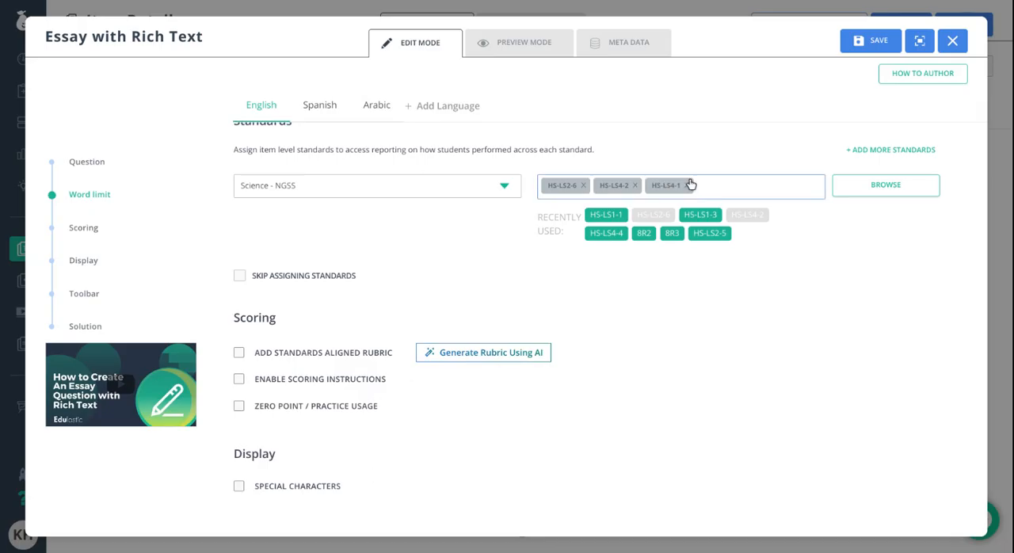
- Generate a rubric for the essay question using AI and name it "Old Forest Question 3 Rubric"
scroll(380, 274, down, 1)
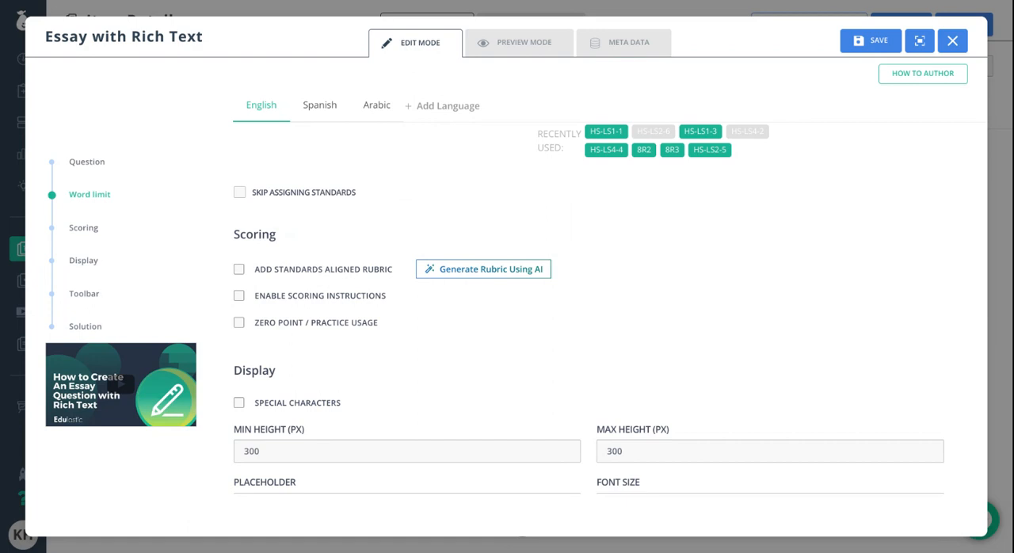
click(480, 271)
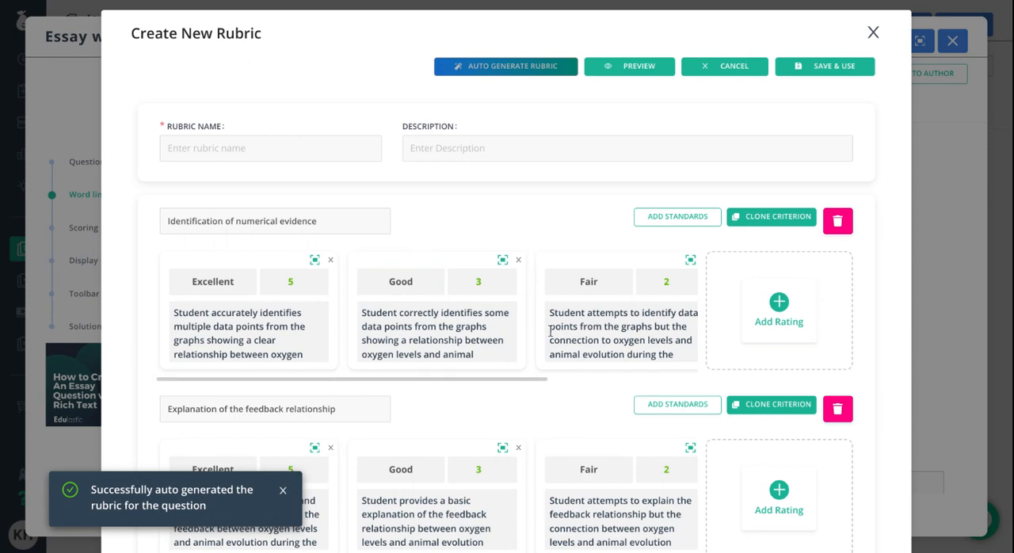
click(265, 151)
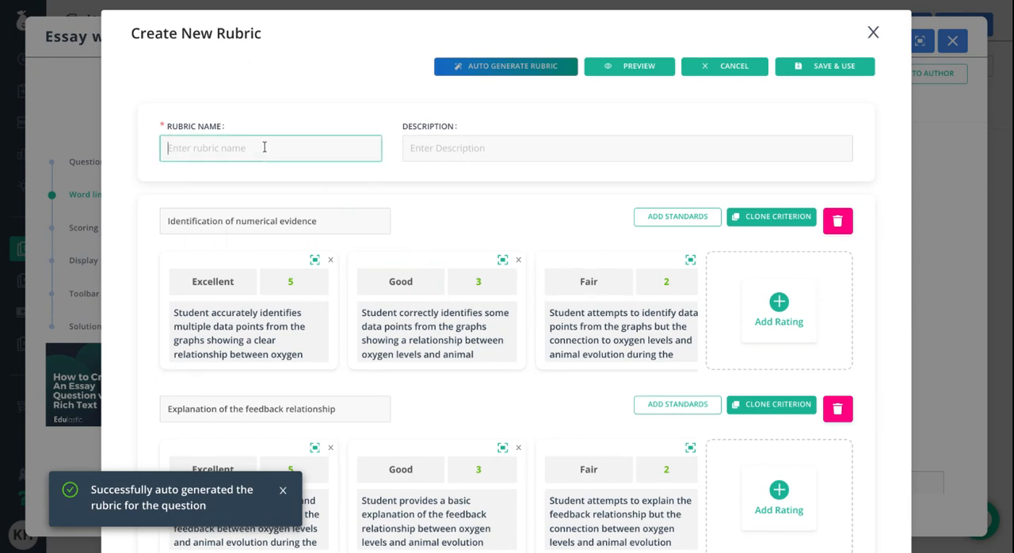
text(Old Forest Question 3 Rubric)
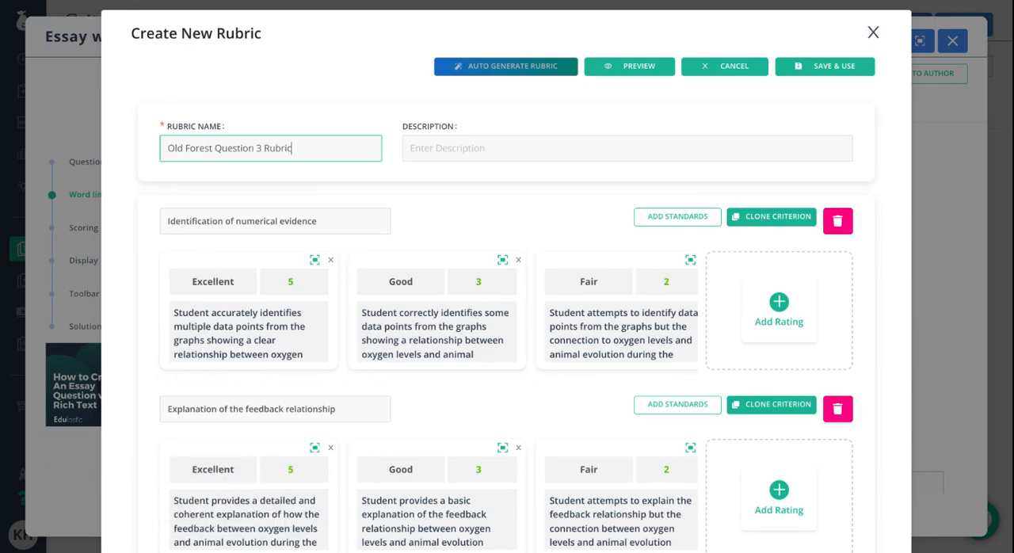
- Review the rubric's ratings and set the Excellent score of the "Explanation of the feedback relationship" criterion to 4
scroll(499, 341, down, 1)
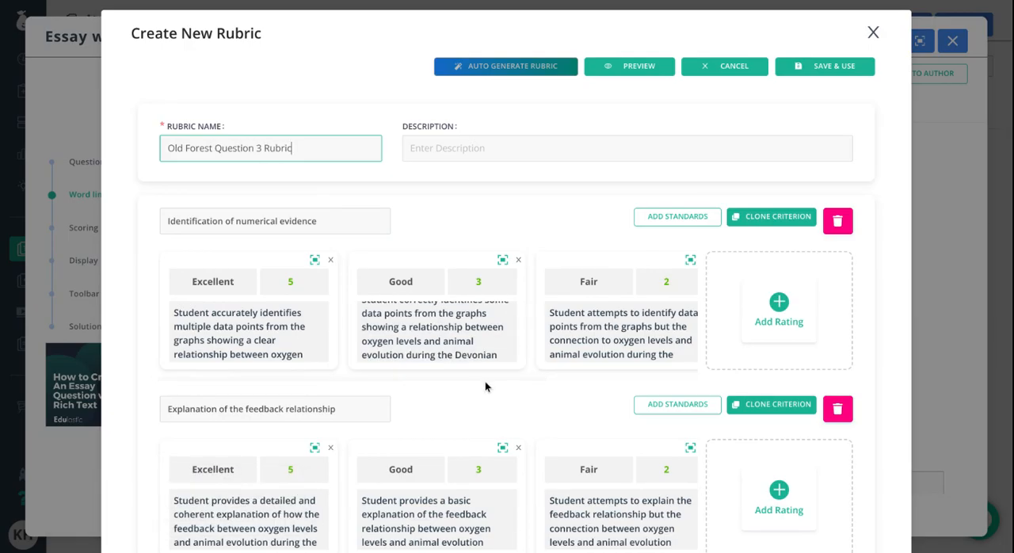
drag(485, 379, 598, 378)
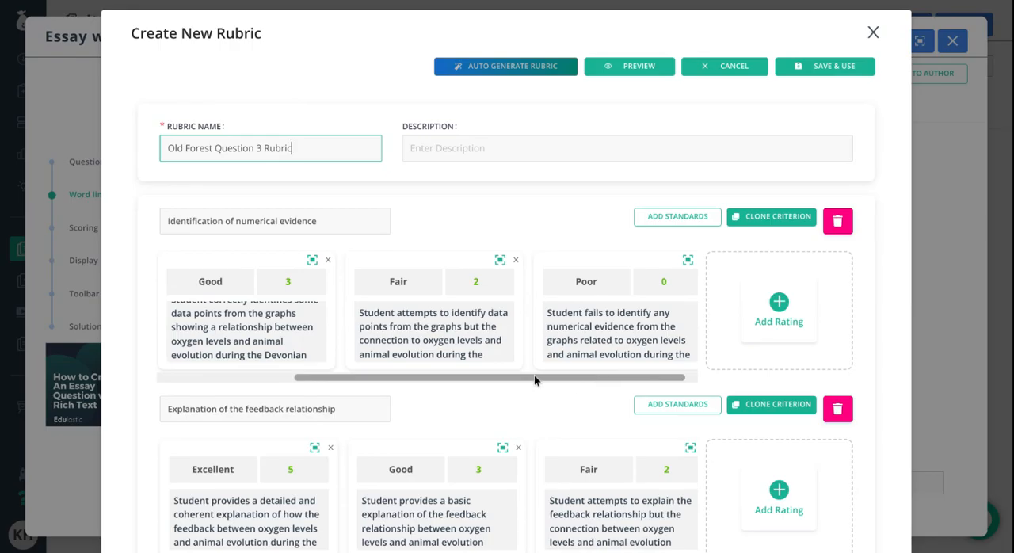
scroll(532, 374, down, 1)
drag(462, 369, 333, 369)
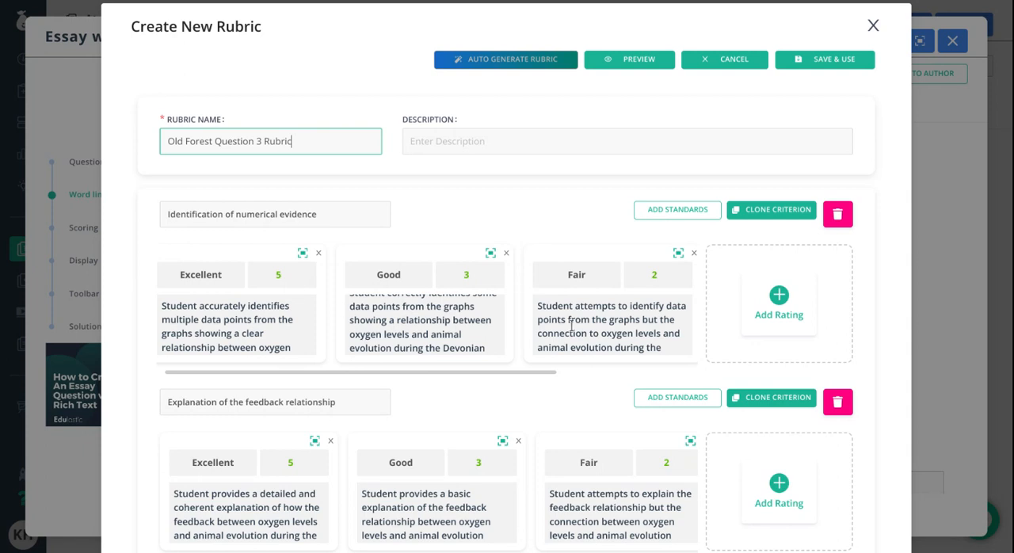
scroll(483, 325, down, 2)
scroll(479, 397, down, 3)
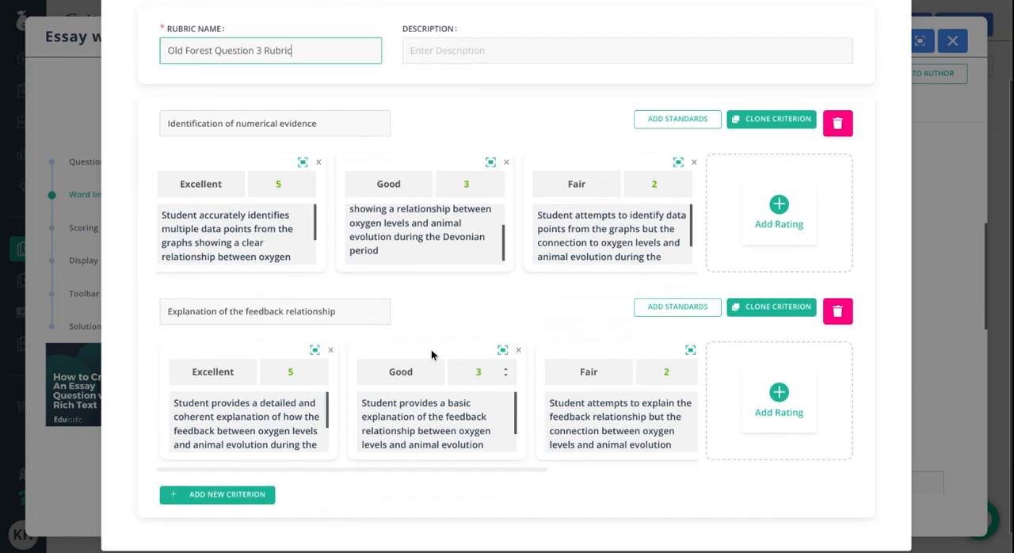
click(290, 348)
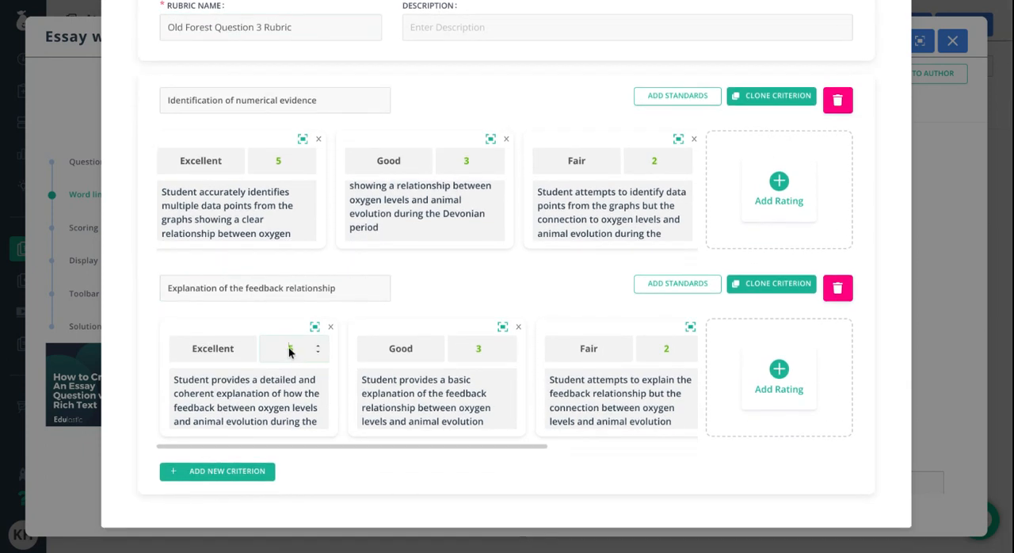
text(4)
click(352, 471)
- Save the Old Forest Question 3 Rubric for use with the essay question and close the rubric window
scroll(392, 367, up, 1)
scroll(391, 367, up, 1)
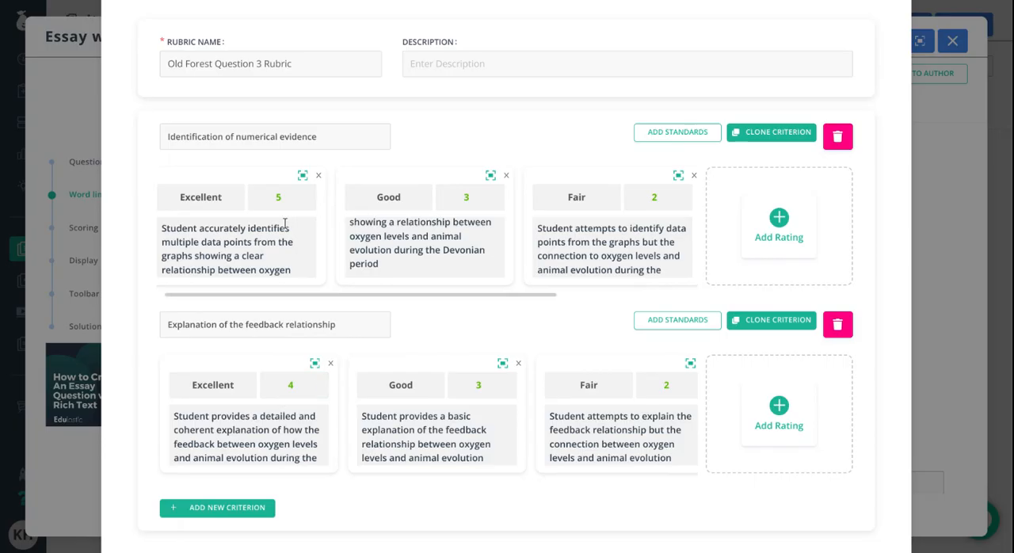
drag(464, 295, 392, 297)
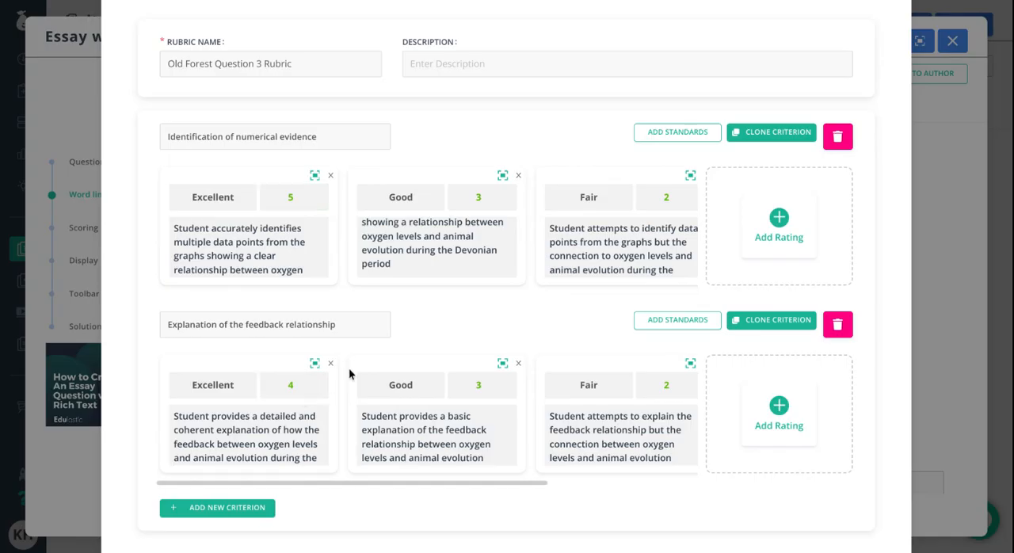
scroll(463, 380, up, 1)
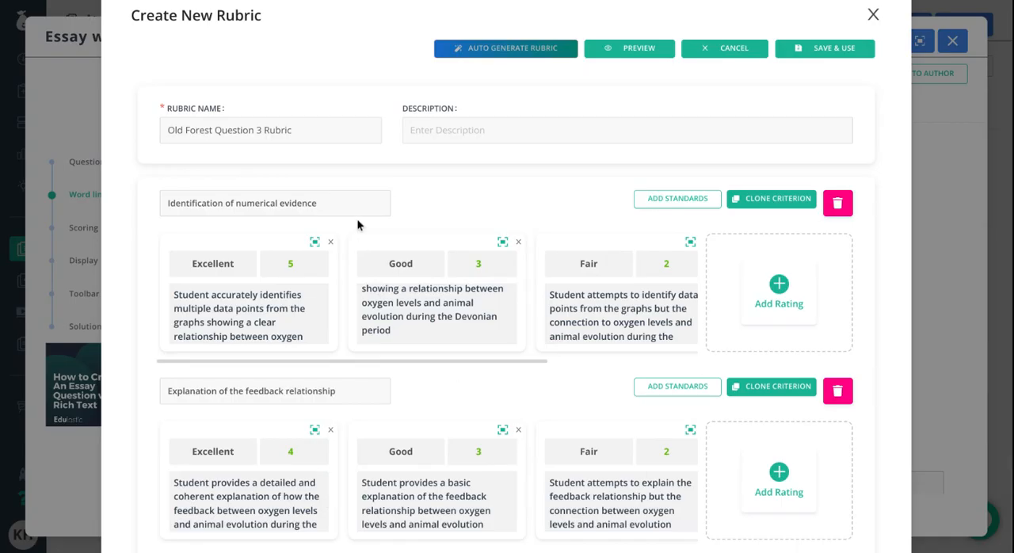
click(855, 49)
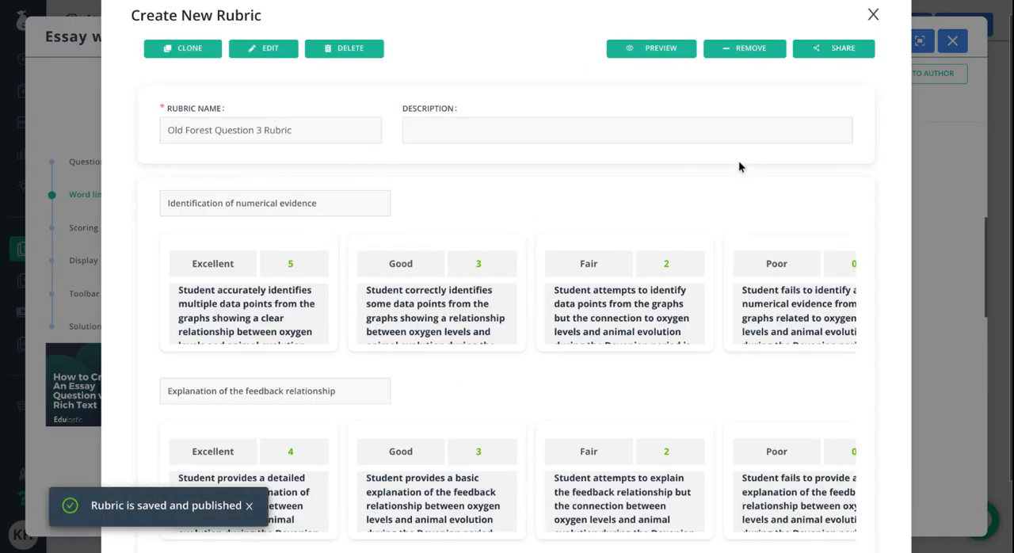
click(873, 16)
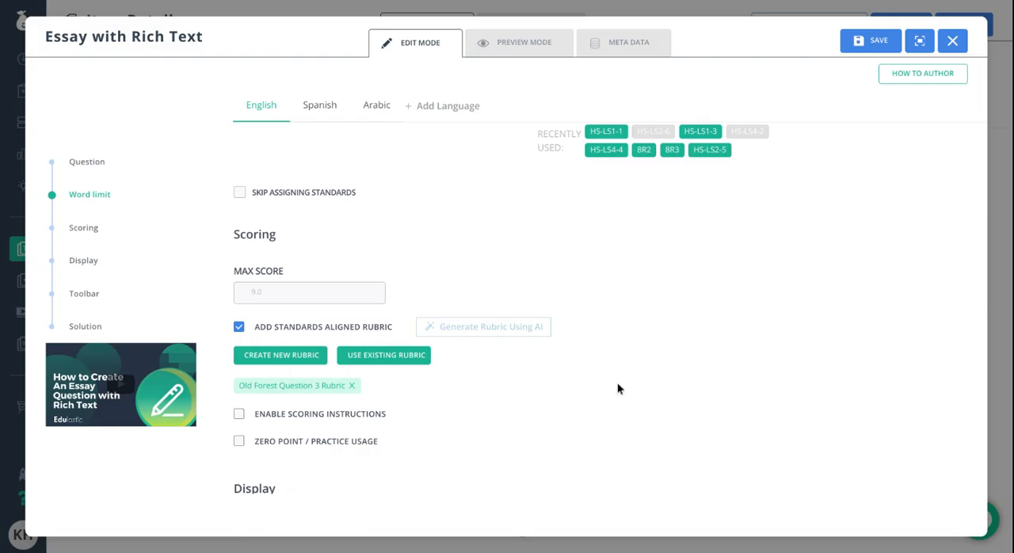
- Disable the subscript, superscript, image, link and table tools in the essay question's response toolbar settings
scroll(307, 394, down, 1)
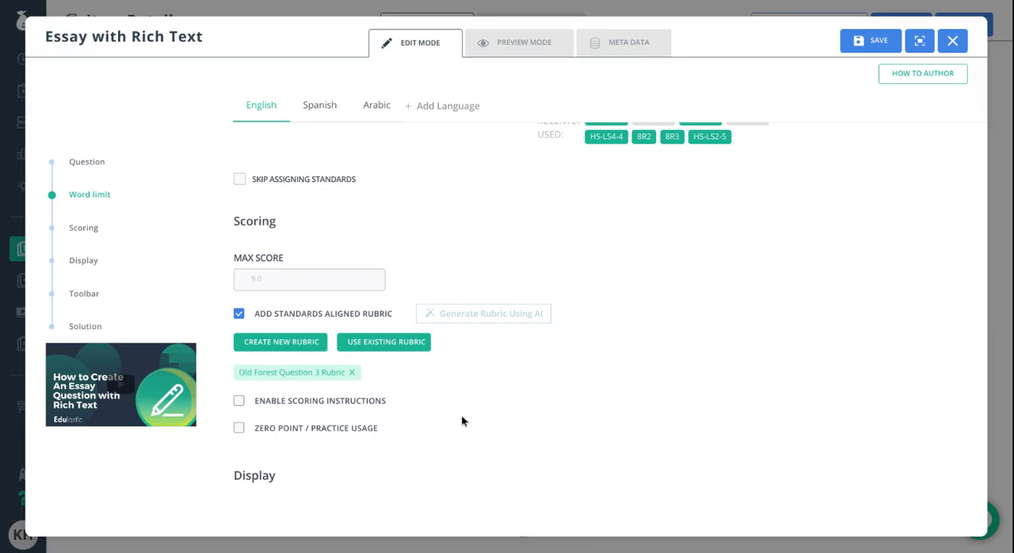
scroll(485, 421, down, 3)
scroll(485, 421, down, 5)
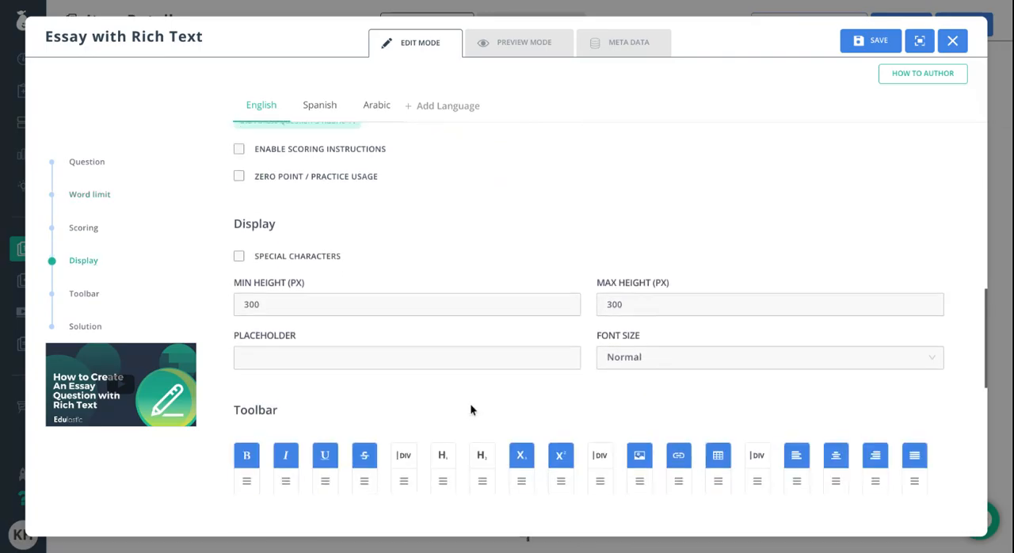
scroll(466, 401, down, 1)
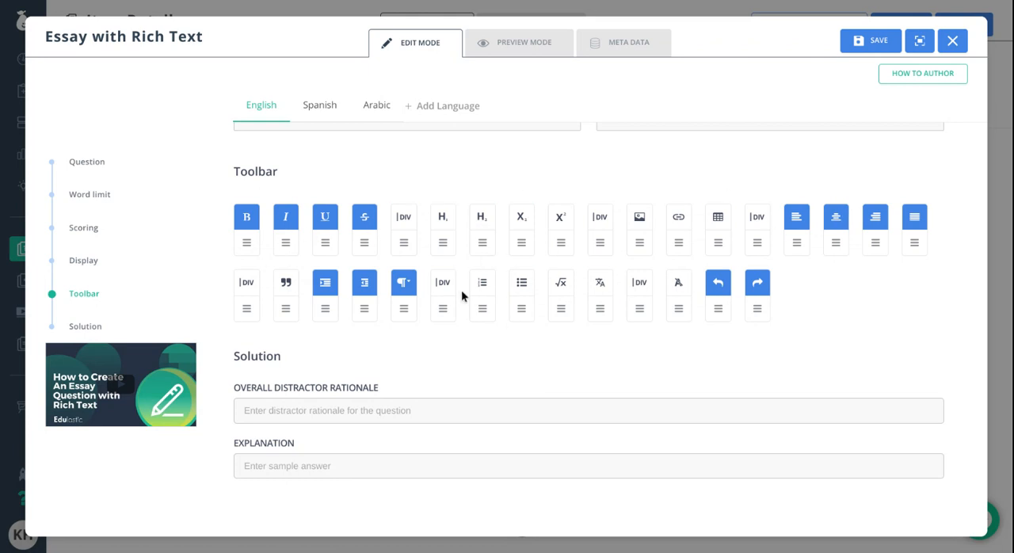
scroll(460, 373, down, 3)
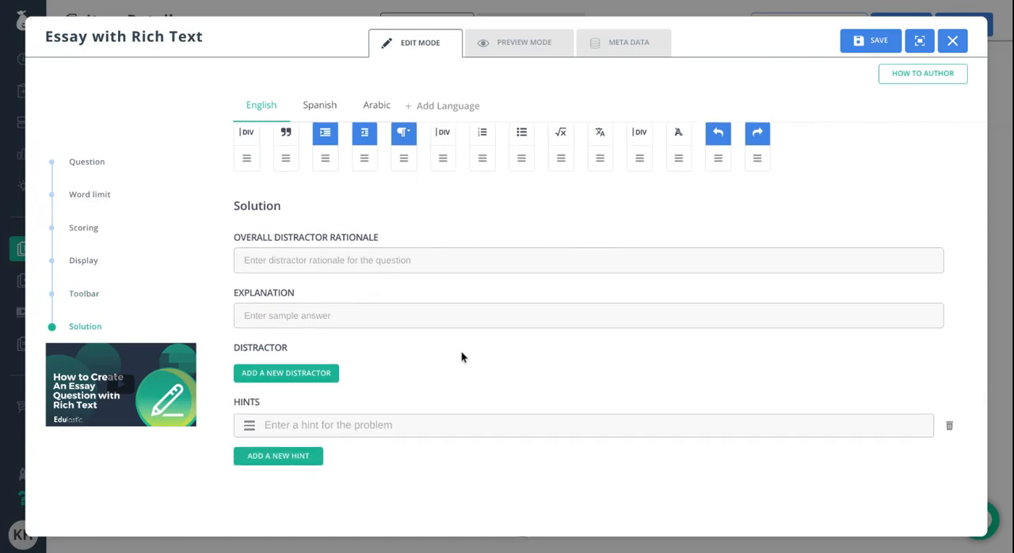
- Preview how essay question #6 appears to students, return to editing and save the question
scroll(461, 350, up, 15)
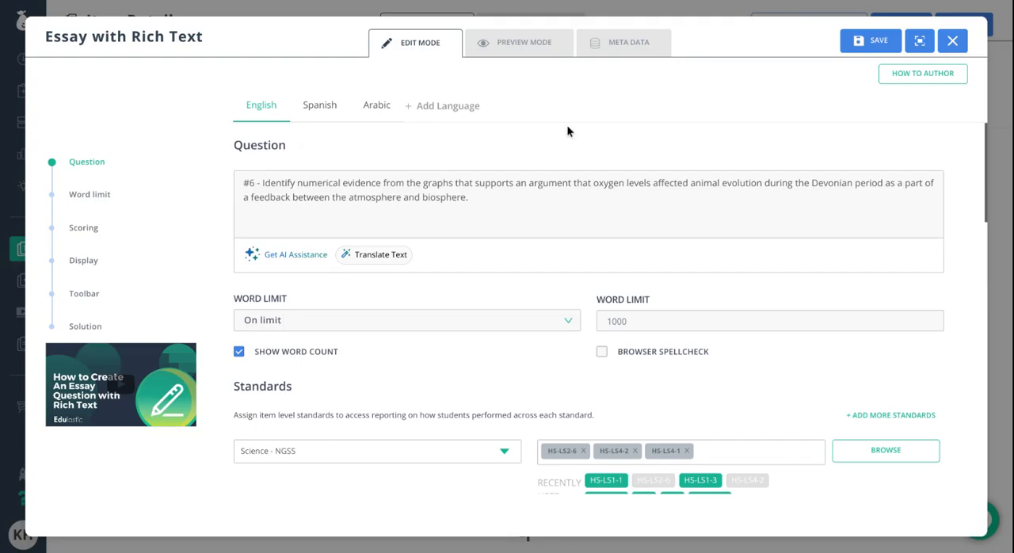
click(543, 43)
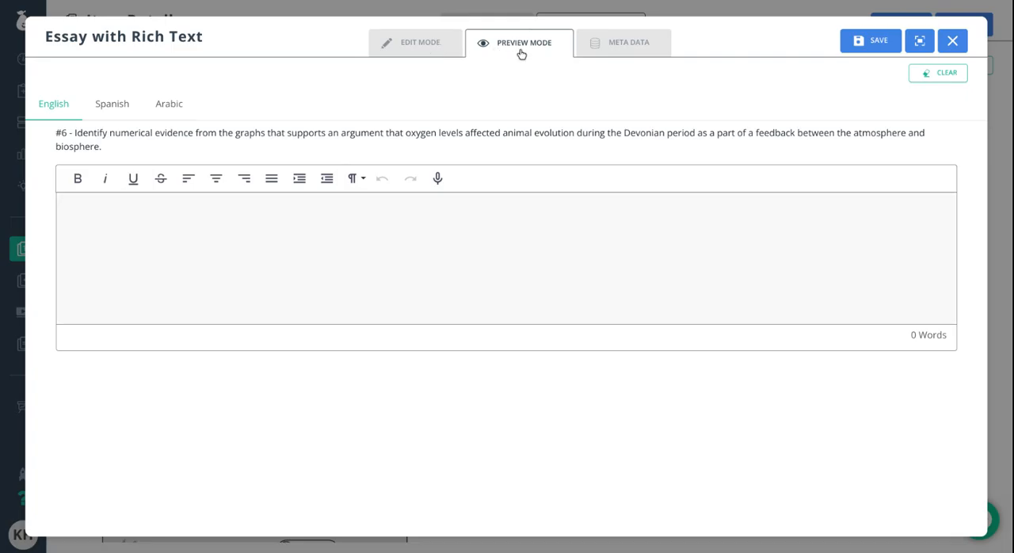
click(429, 52)
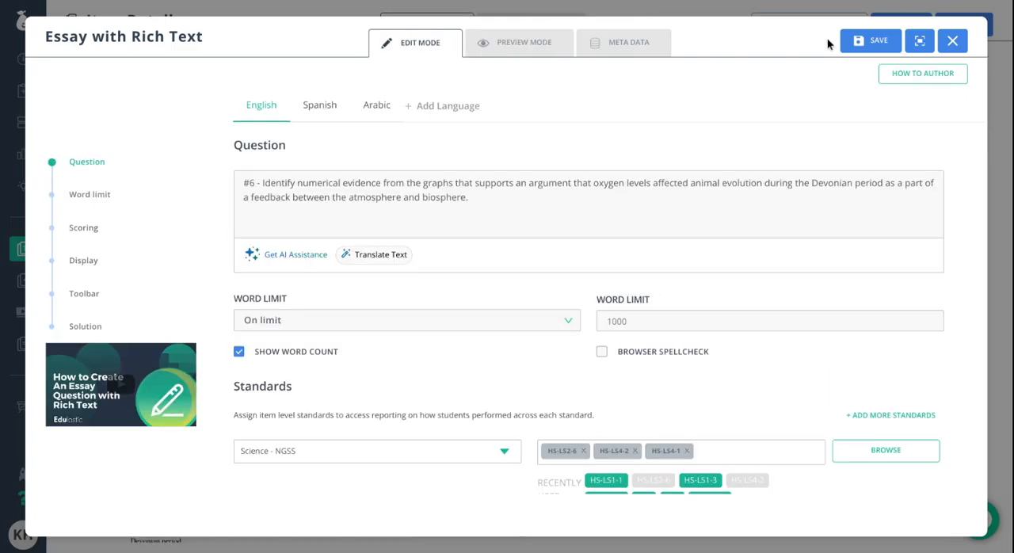
click(864, 49)
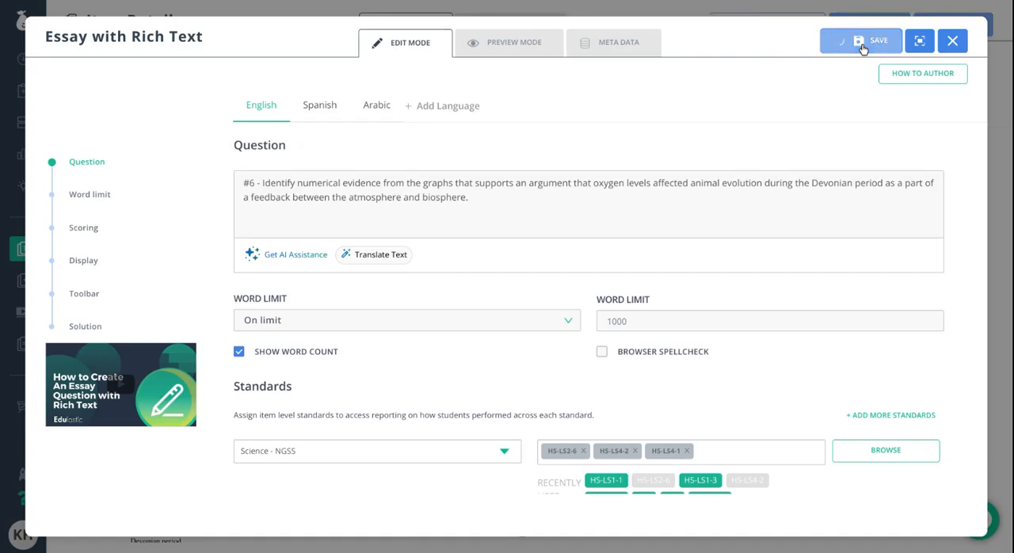
- Reopen essay question #6, enlarge the font size of its whole prompt and save the question
scroll(739, 317, down, 3)
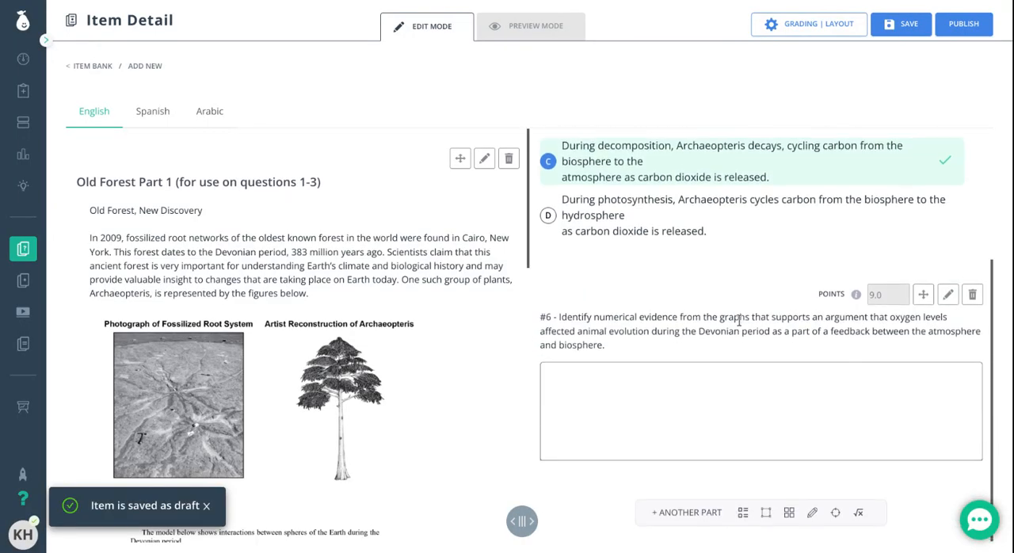
click(948, 296)
drag(501, 208, 246, 162)
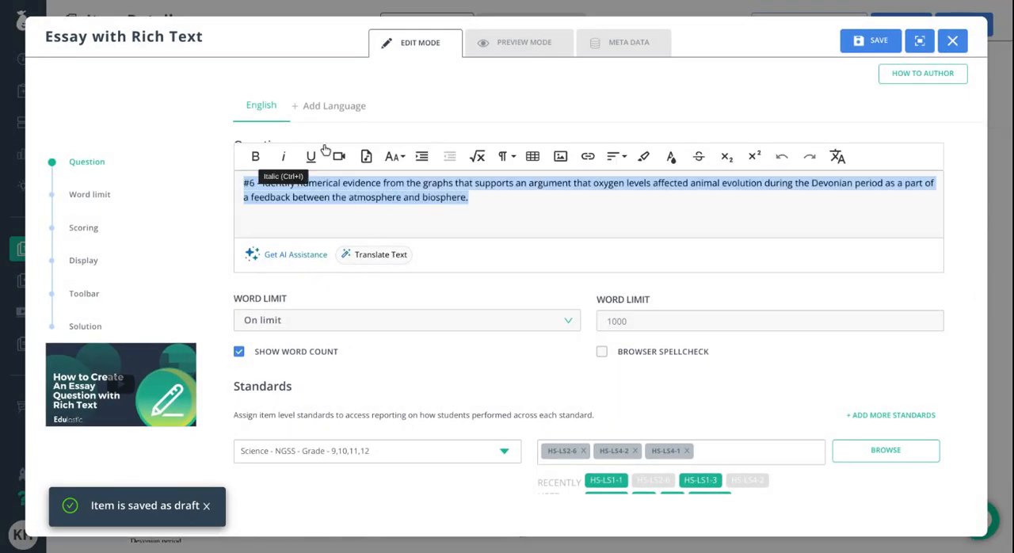
click(394, 156)
click(405, 220)
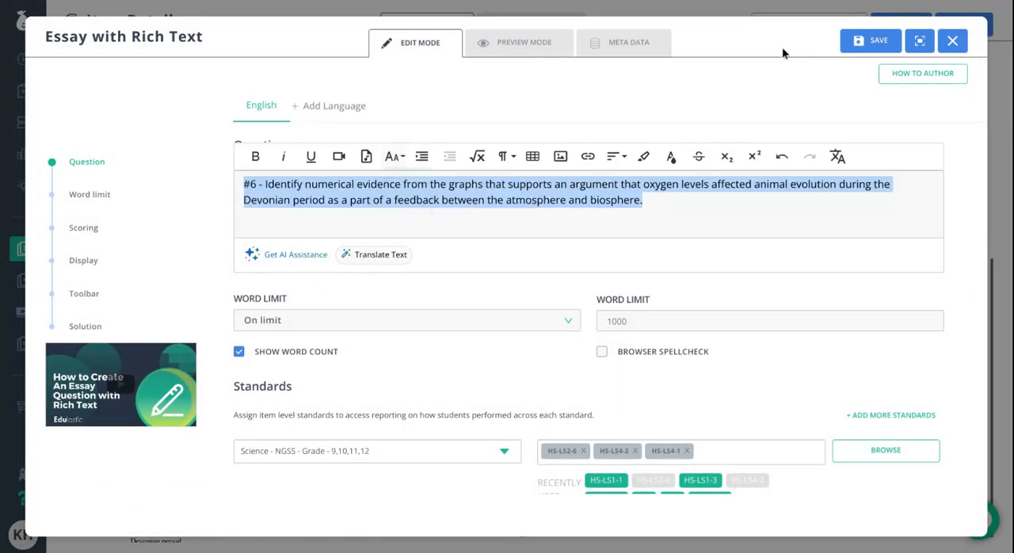
click(862, 41)
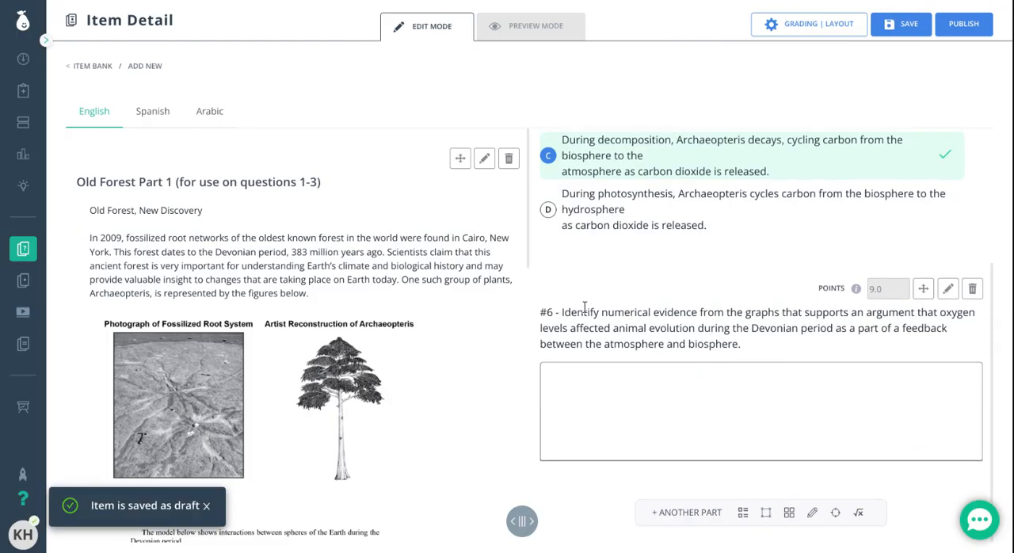
- Review the stimulus graphs beside the questions, and preview the full item including its response areas, rubric and standards
scroll(320, 340, down, 3)
scroll(324, 341, down, 8)
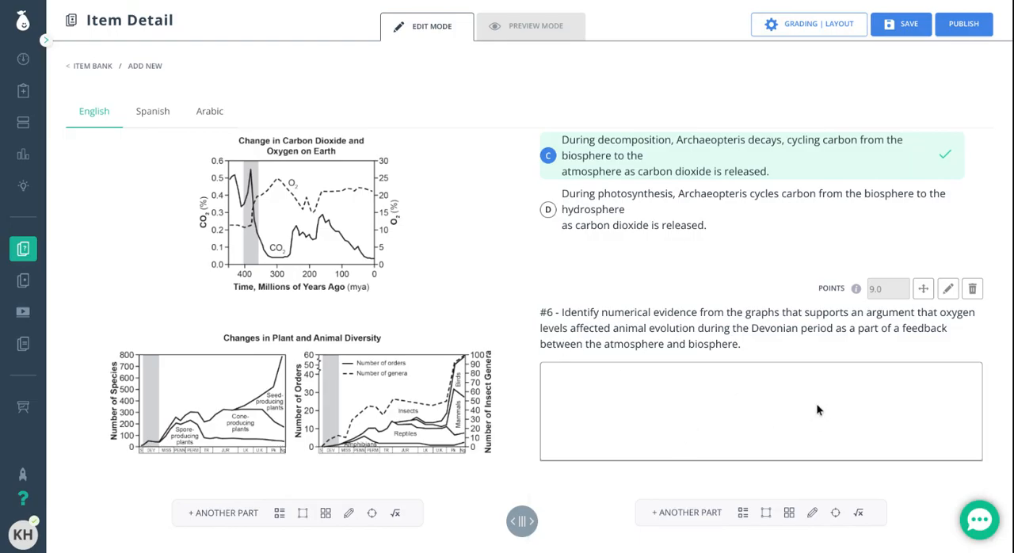
scroll(816, 402, up, 2)
scroll(817, 403, up, 1)
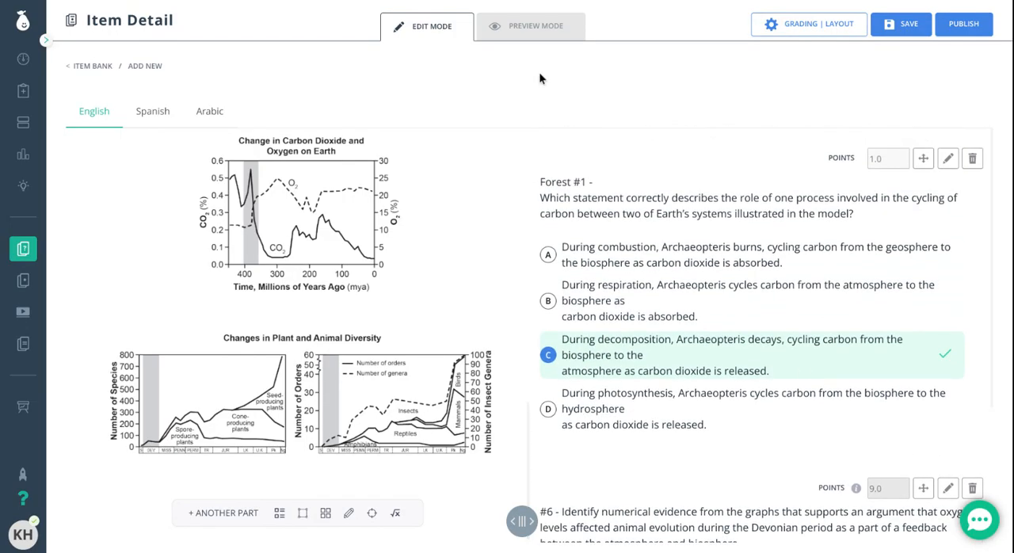
click(548, 23)
scroll(687, 313, down, 5)
scroll(301, 296, down, 6)
scroll(305, 293, down, 5)
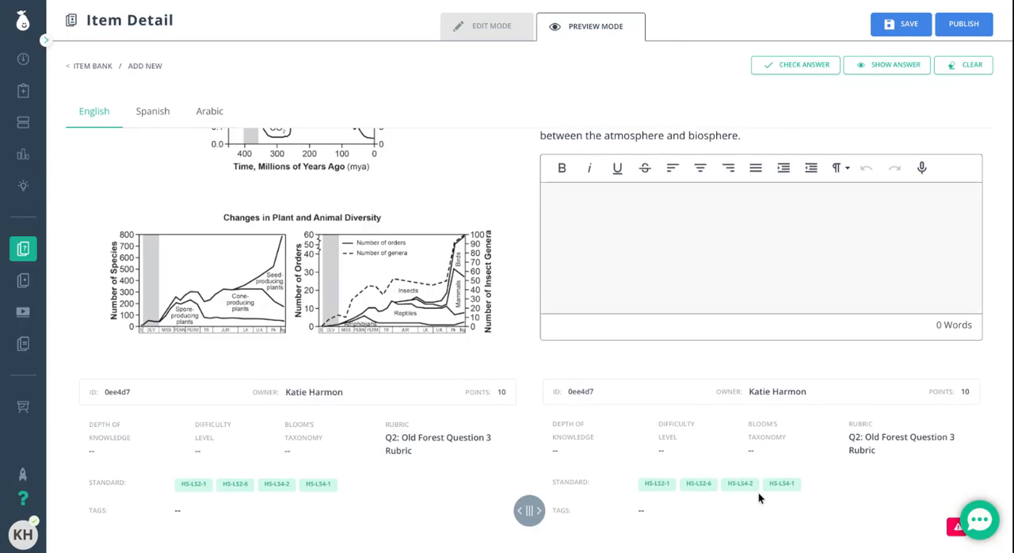
scroll(745, 479, up, 2)
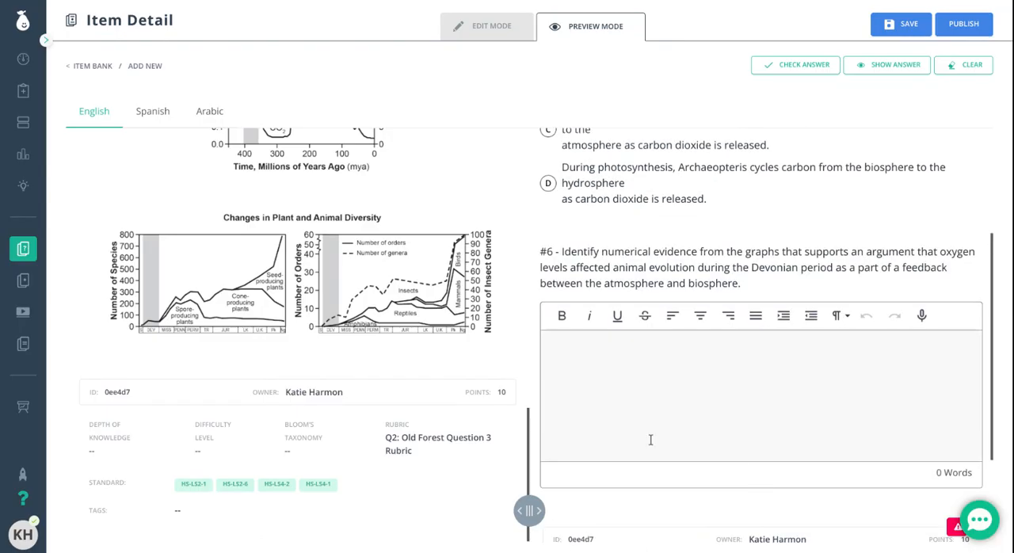
scroll(361, 361, up, 7)
scroll(712, 262, up, 3)
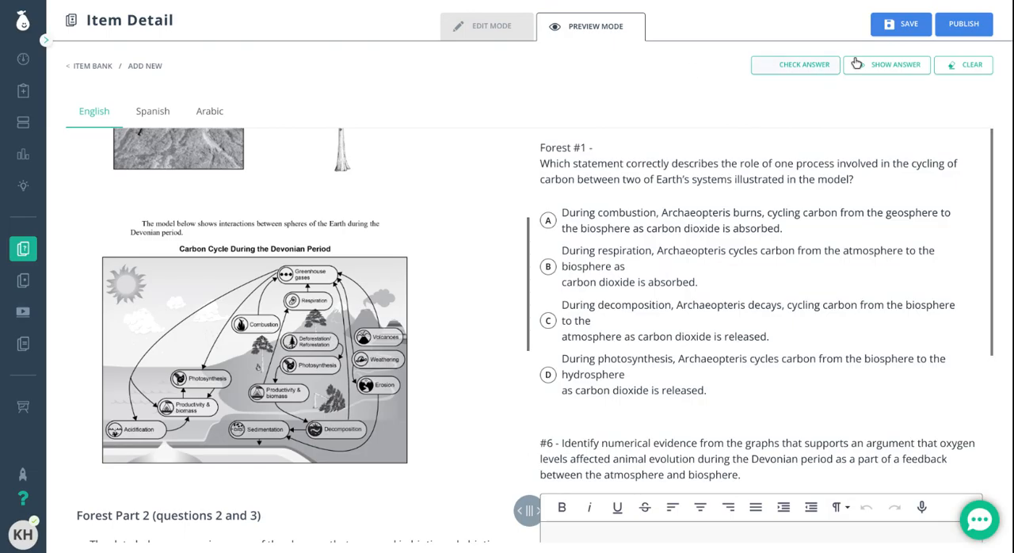
- Save the Old Forest multipart item and publish it to the item bank
click(908, 26)
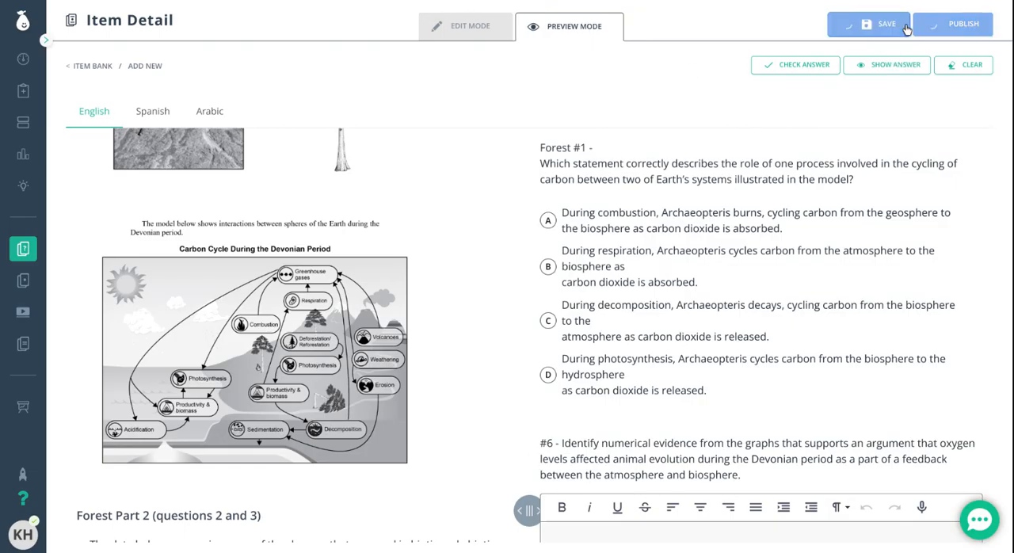
click(966, 25)
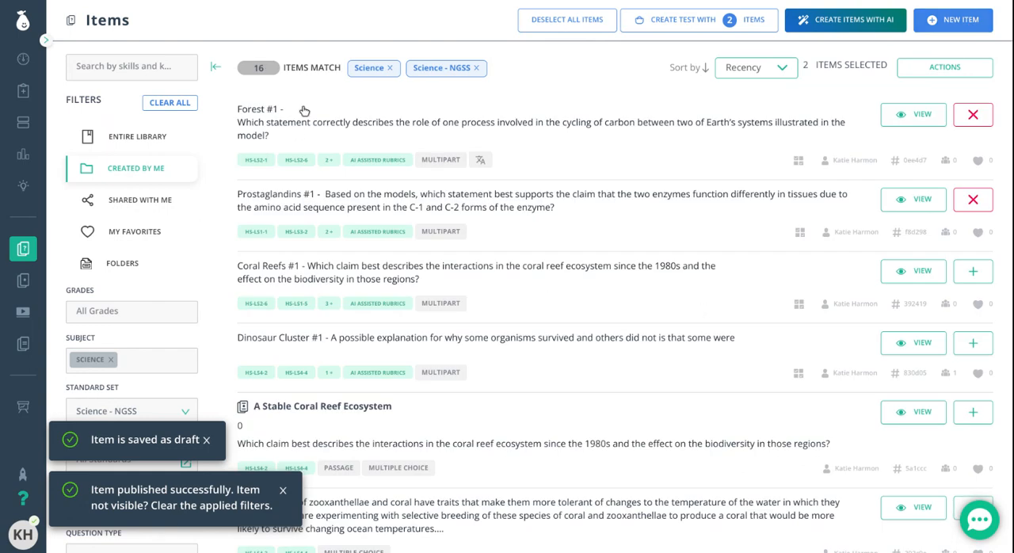
mouse_move(33, 253)
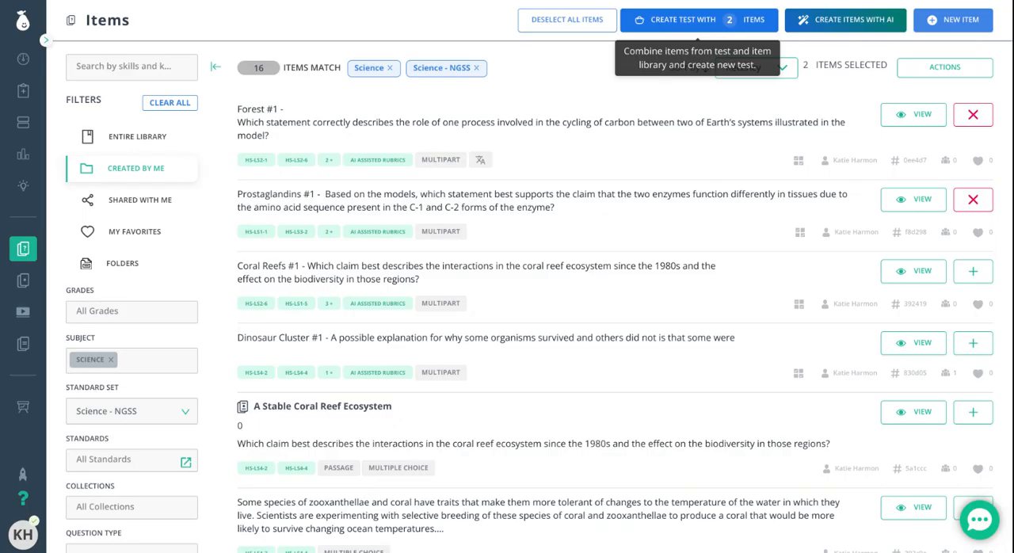
click(679, 24)
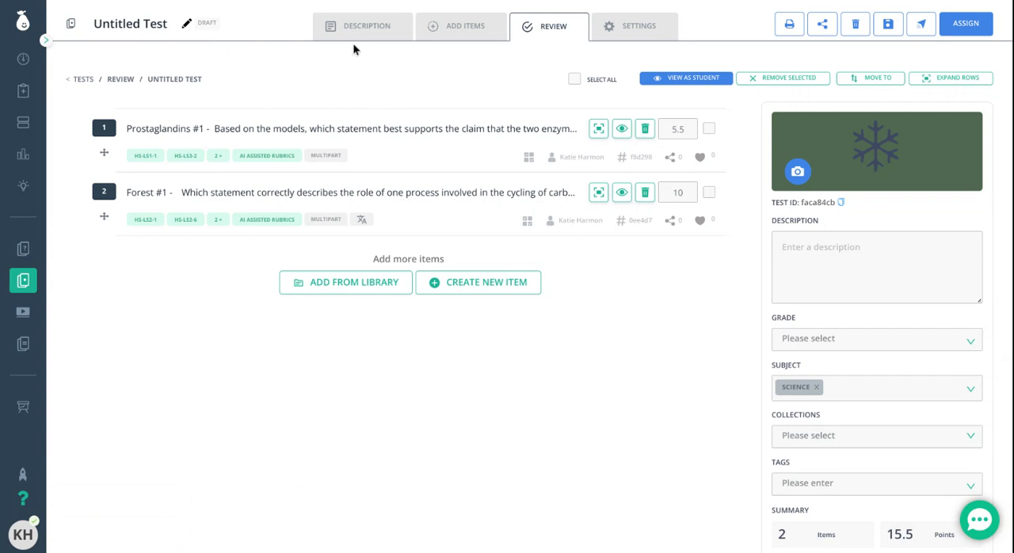
click(855, 24)
click(455, 293)
text(DELETE)
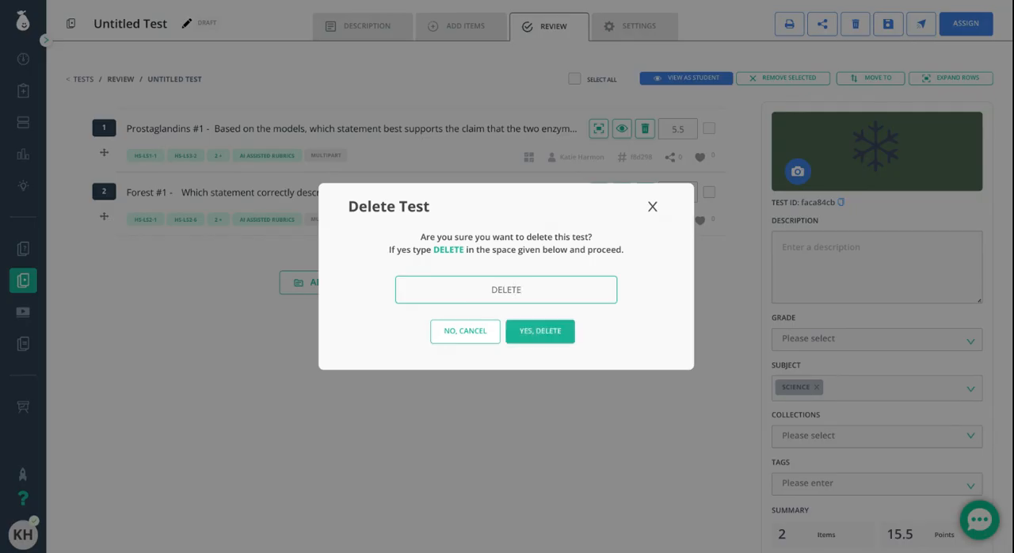
click(540, 331)
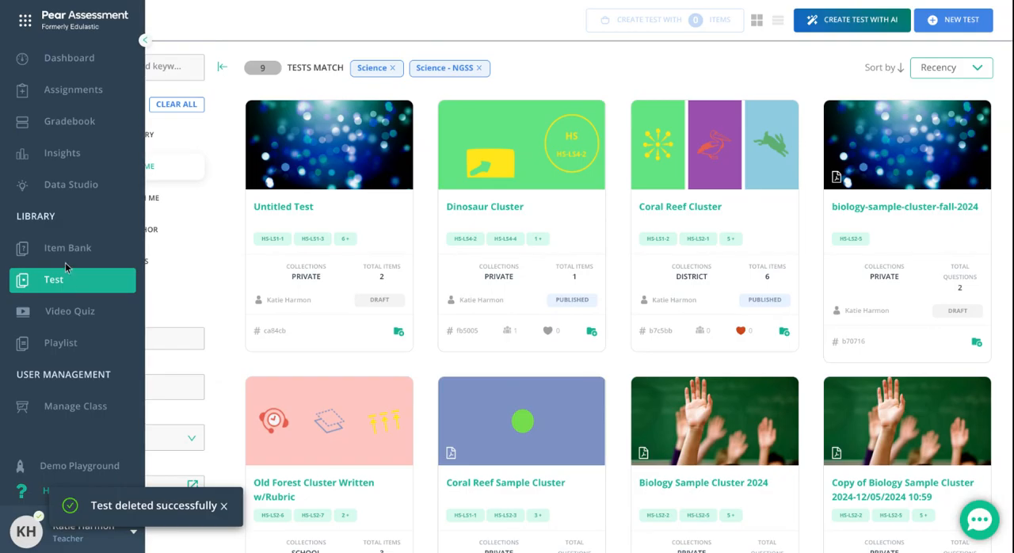
- Return to the item bank and select only the Forest #1 item for a new test
click(66, 250)
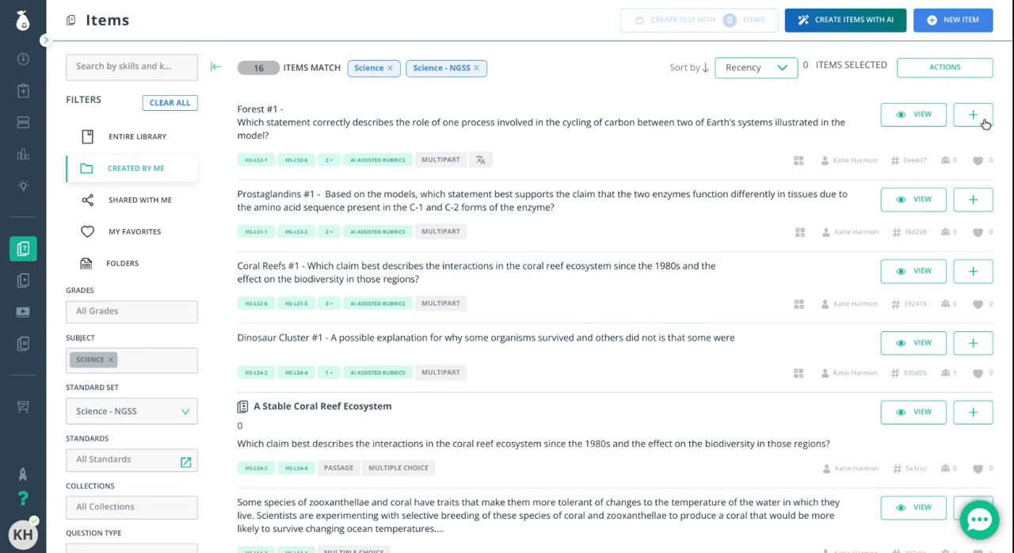
click(979, 120)
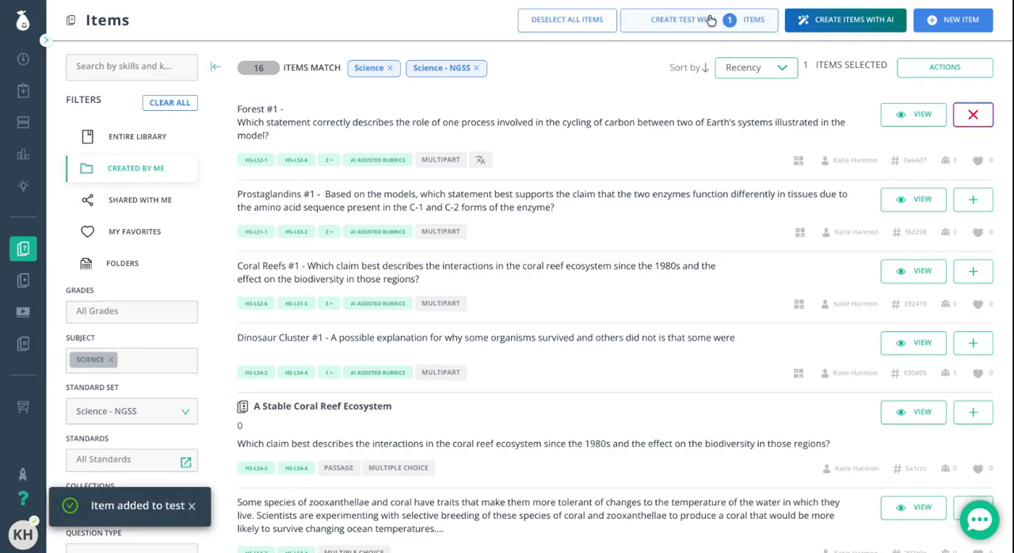